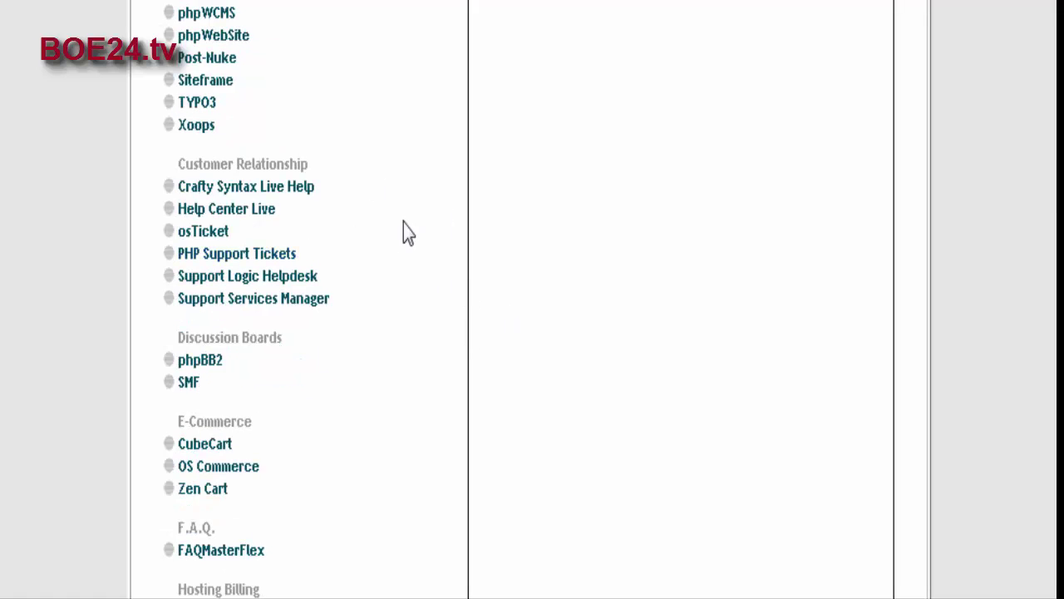
Step: Open osTicket in Fantastico, confirm no current installations, and start a new installation
click(208, 240)
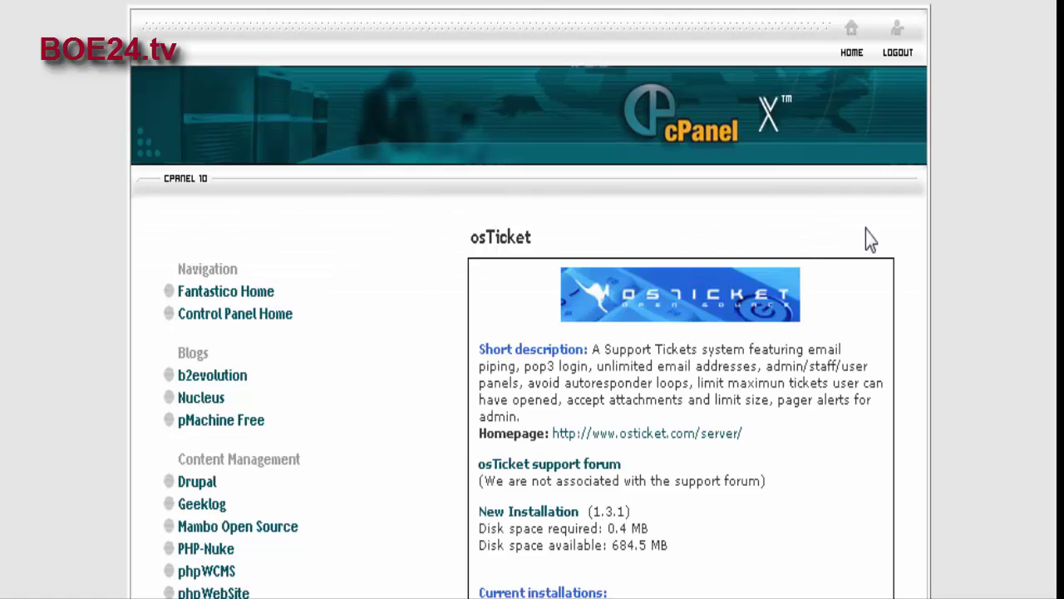
scroll(880, 239, down, 3)
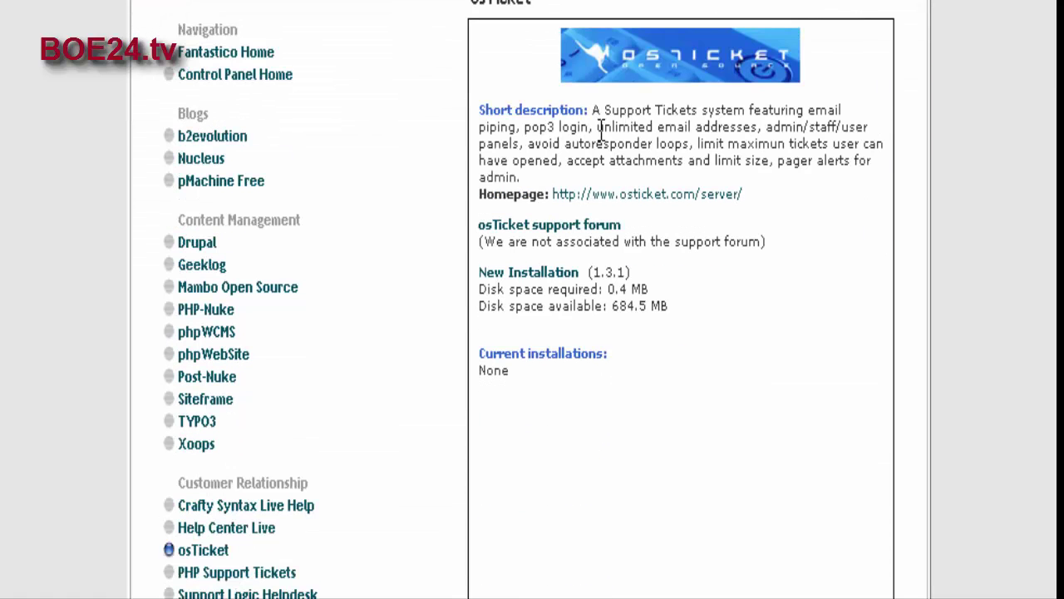
click(526, 279)
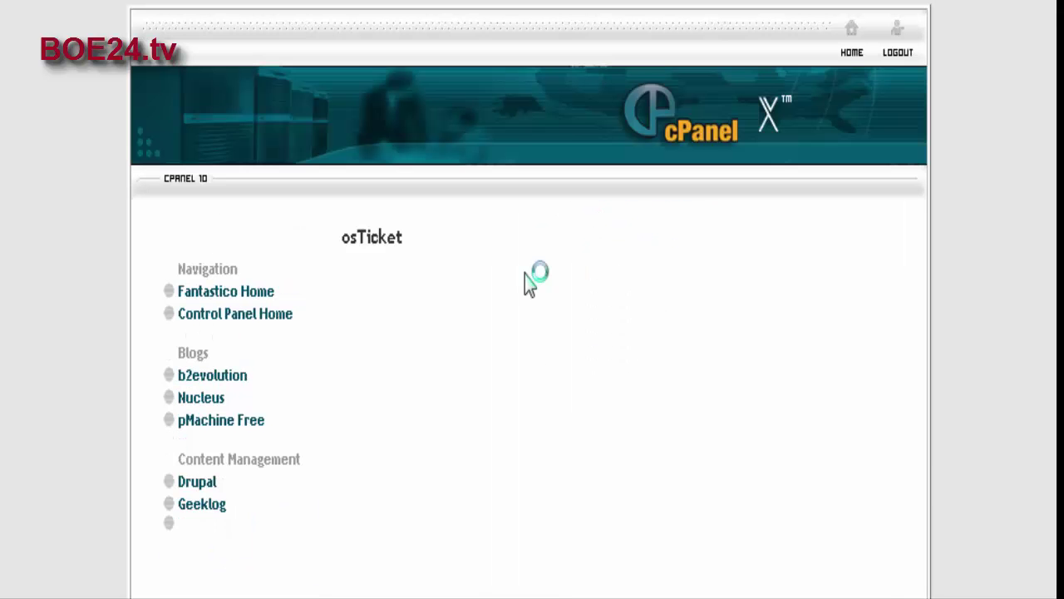
Step: Enter 'helpdesk' as the osTicket install directory
scroll(865, 273, down, 5)
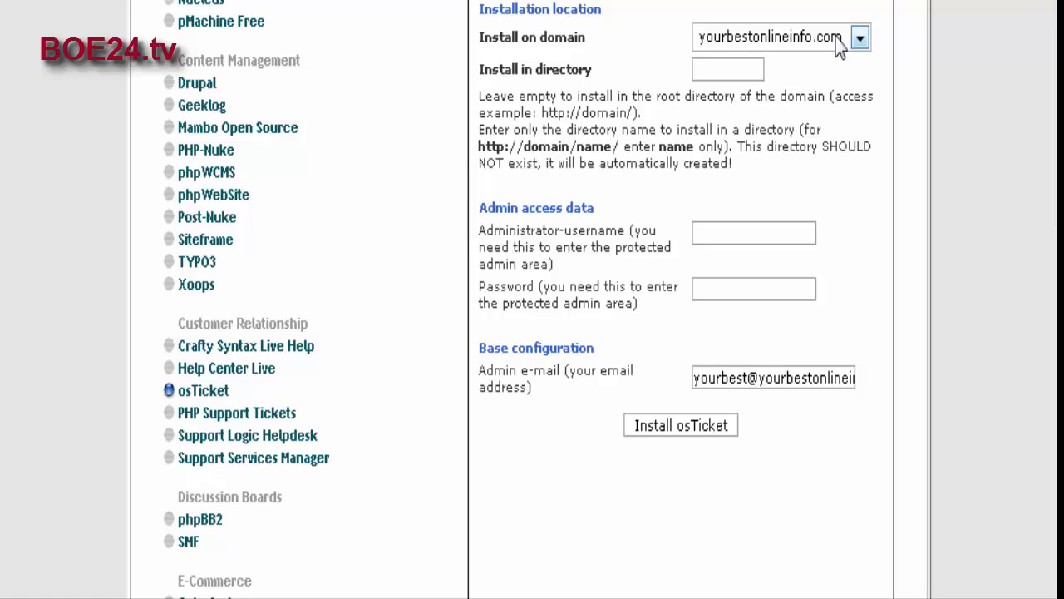
click(702, 71)
scroll(942, 297, up, 2)
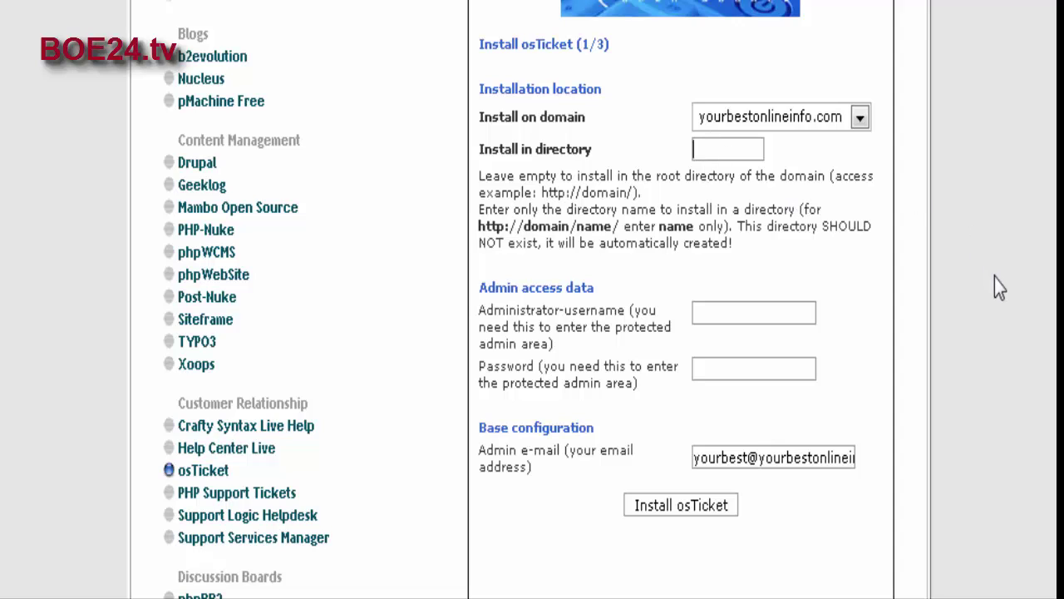
text(helpdesk)
scroll(930, 196, down, 4)
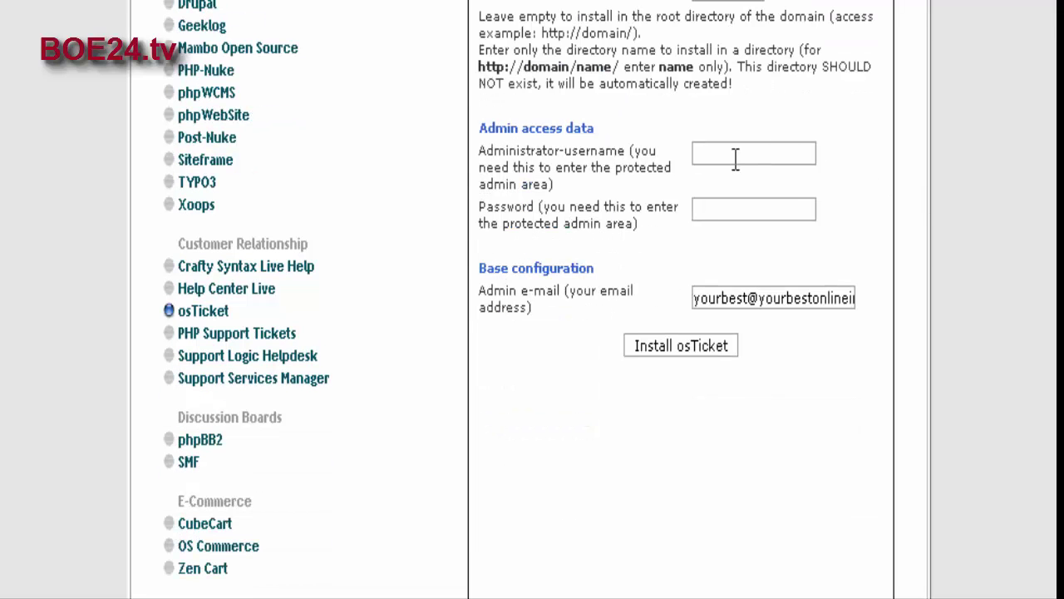
Step: Fill in the administrator username and password, keeping the admin e-mail
click(753, 155)
text(admi)
text(pass)
text(word)
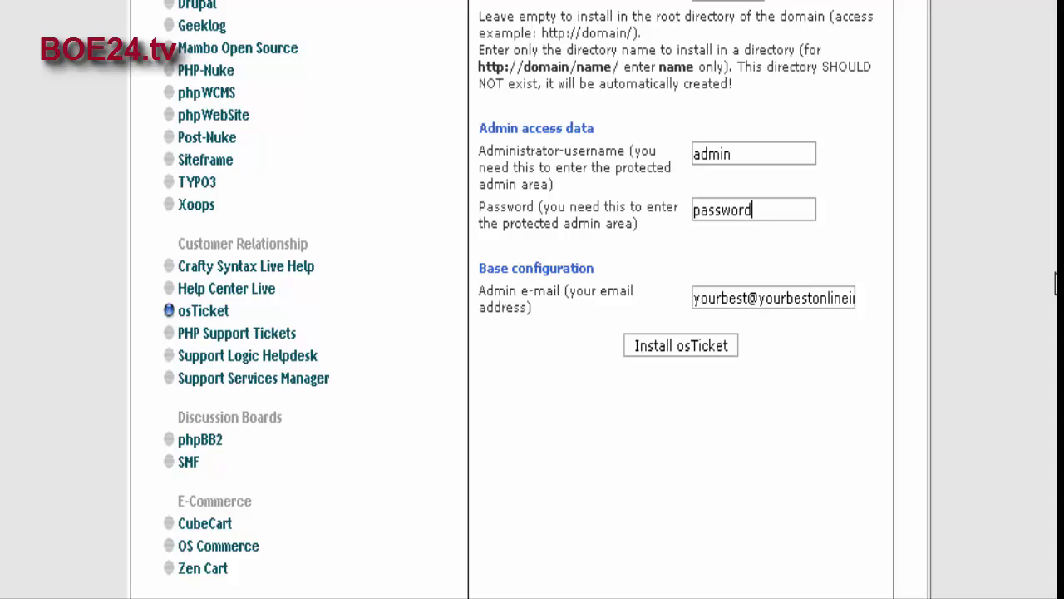
scroll(825, 266, down, 2)
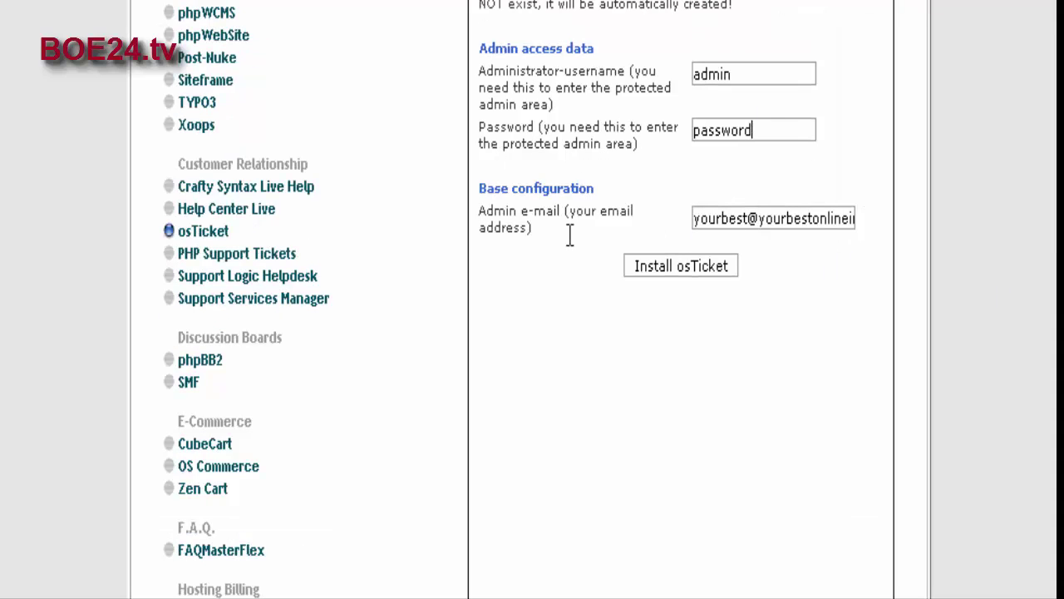
scroll(826, 279, down, 2)
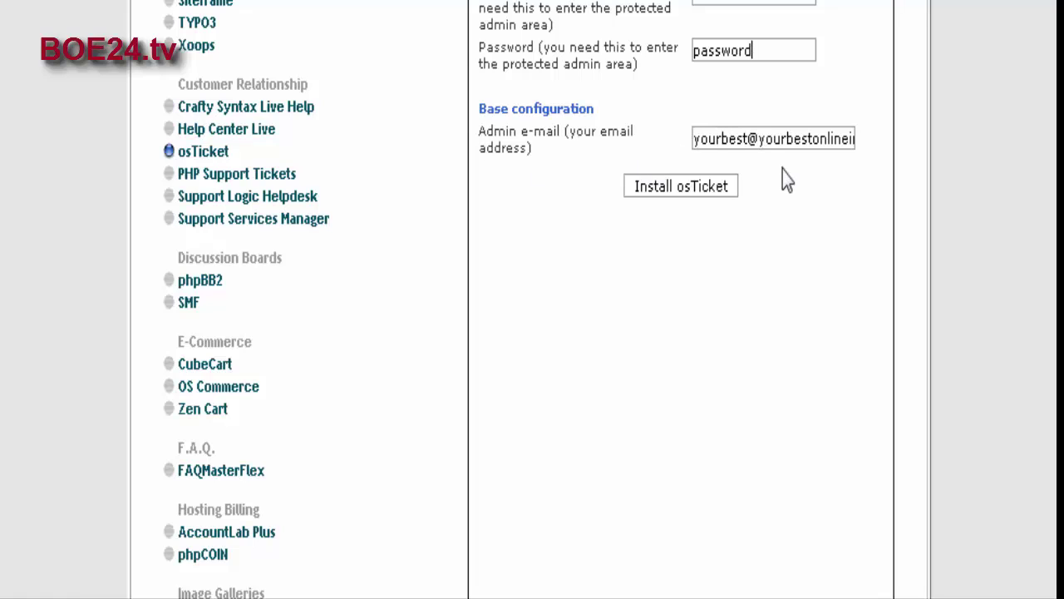
Step: Submit and finish the osTicket install, reviewing the step 3/3 summary with admin.php and view.php URLs
click(697, 186)
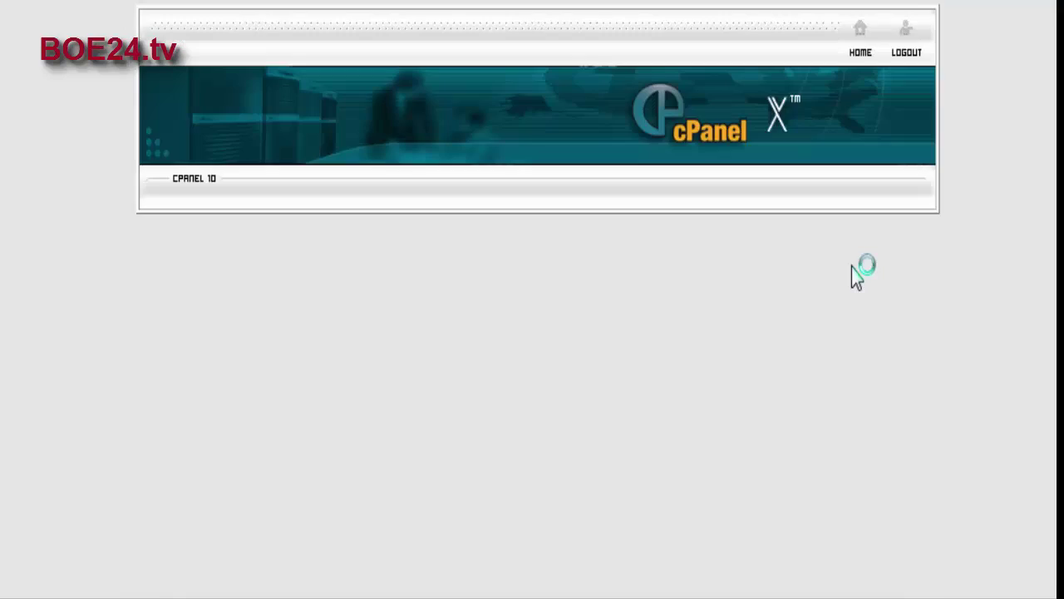
scroll(852, 269, down, 2)
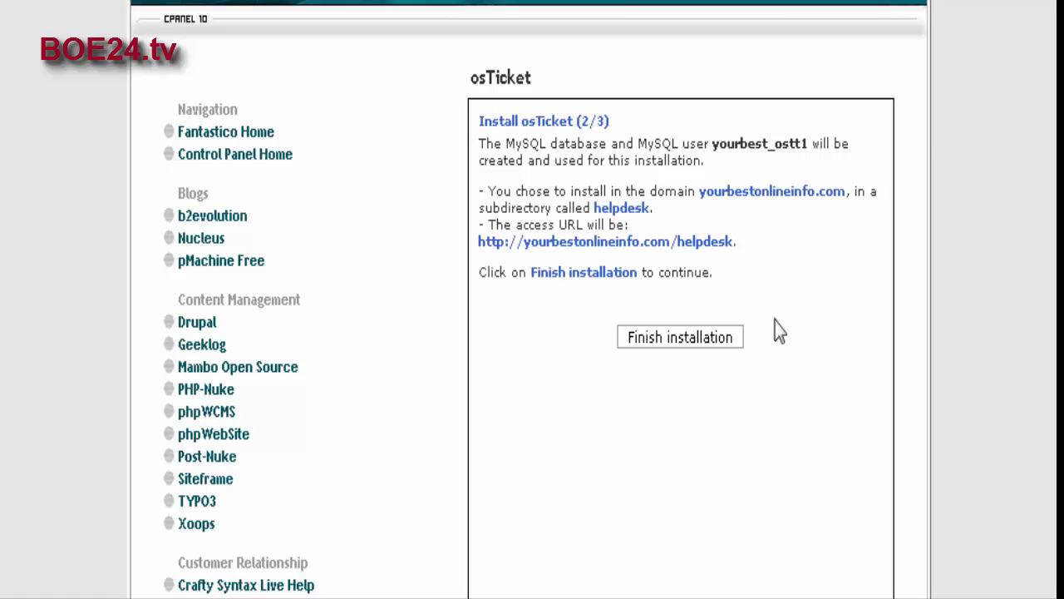
click(683, 342)
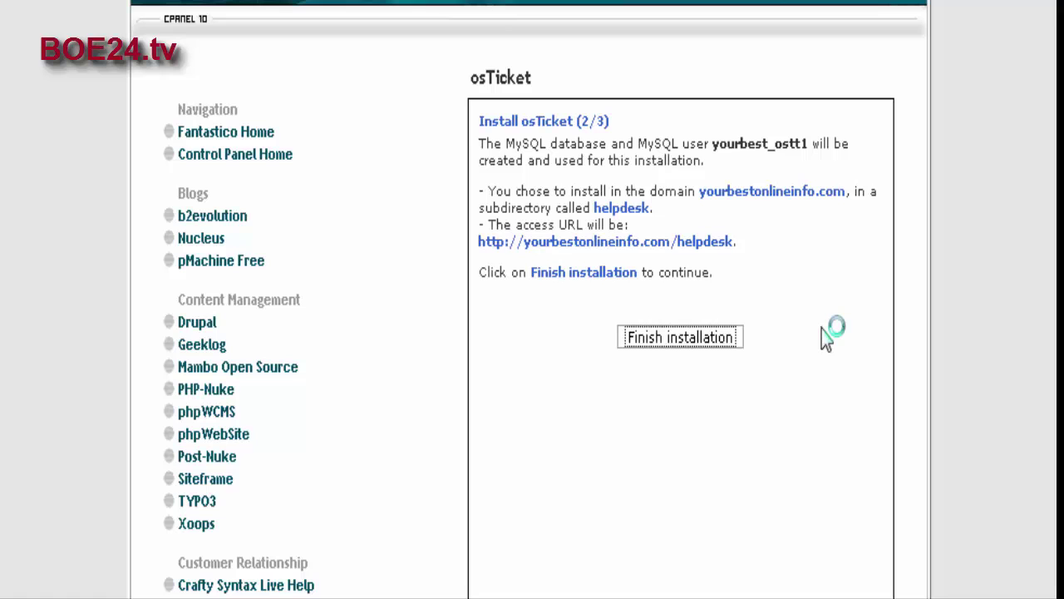
scroll(824, 337, down, 2)
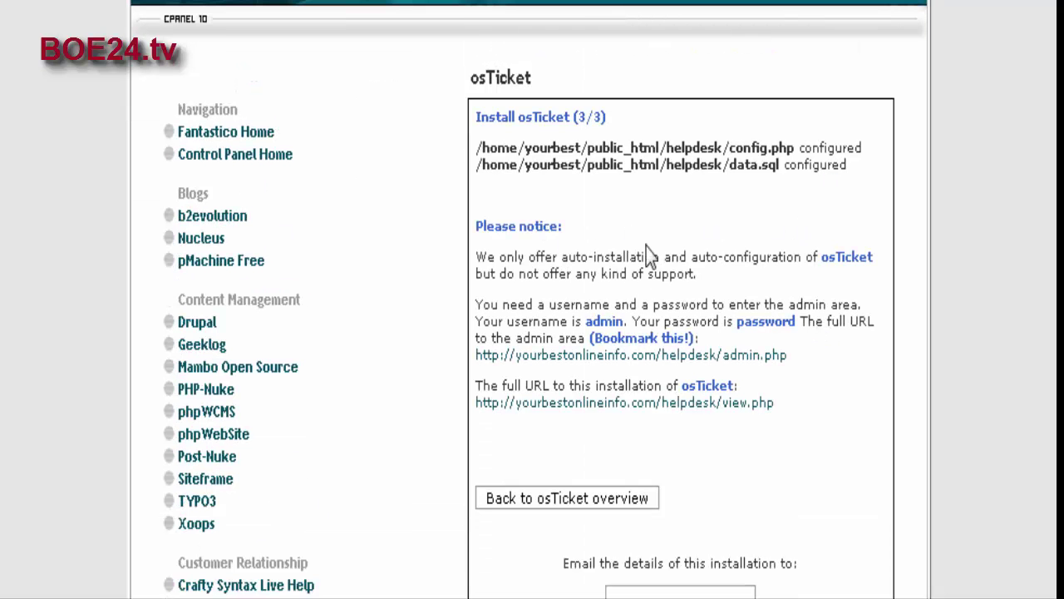
scroll(765, 249, down, 1)
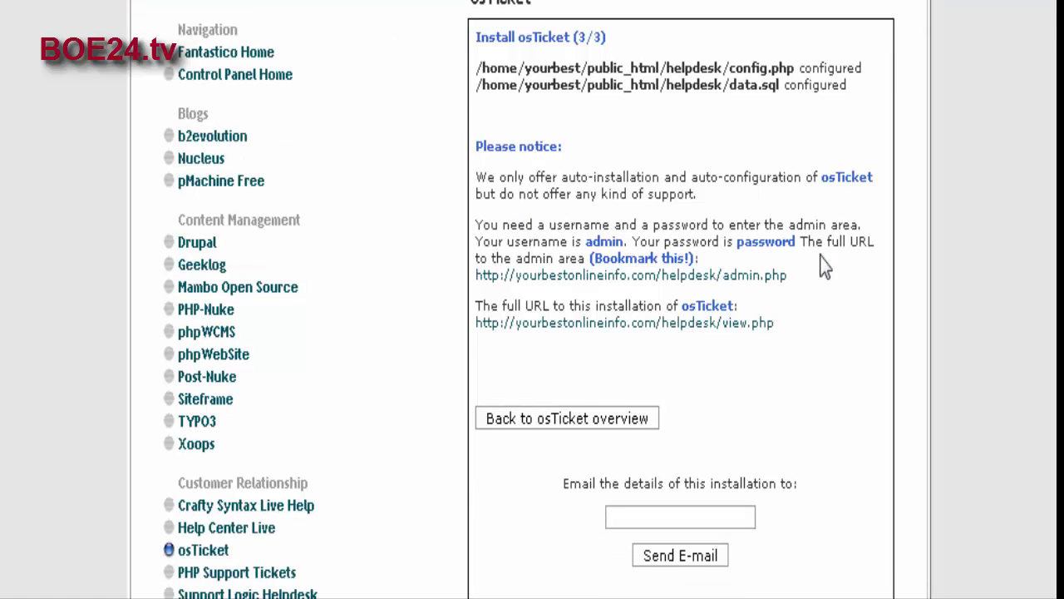
scroll(840, 264, down, 1)
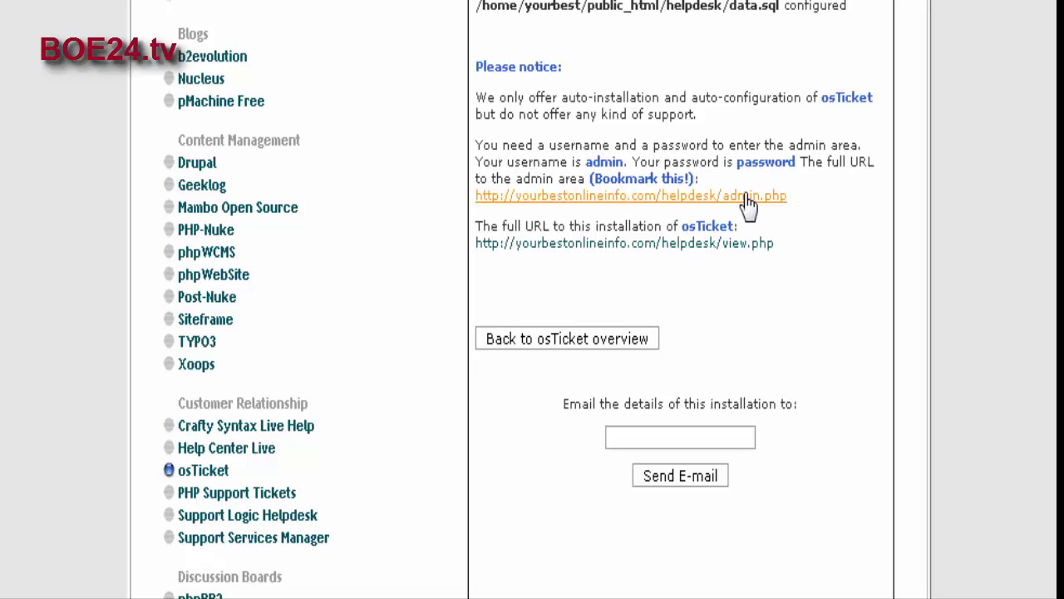
scroll(757, 208, down, 2)
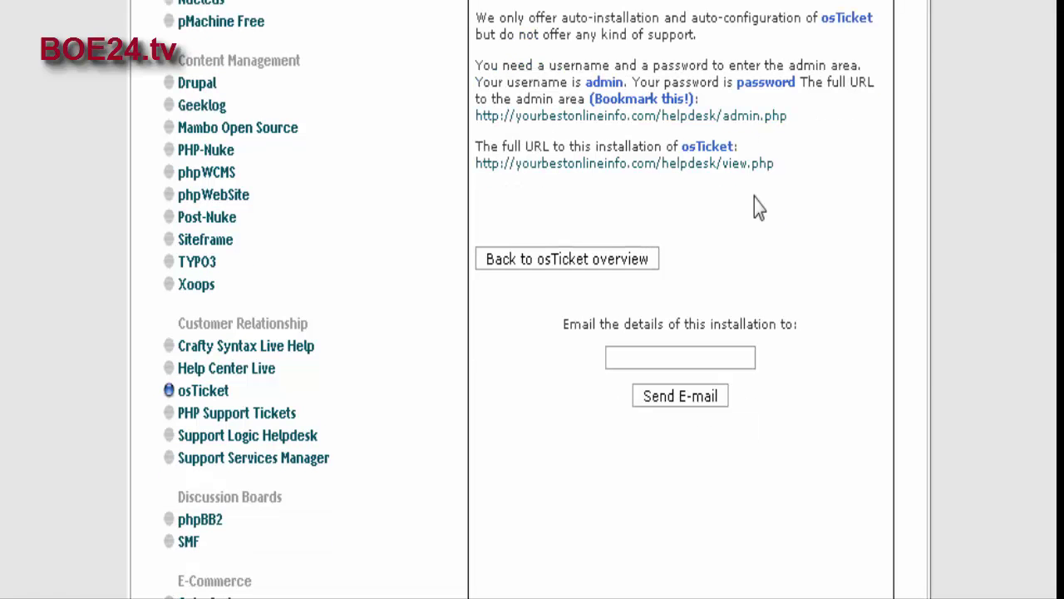
Step: Log into the helpdesk admin area with the admin credentials, declining Firefox's password save
click(755, 118)
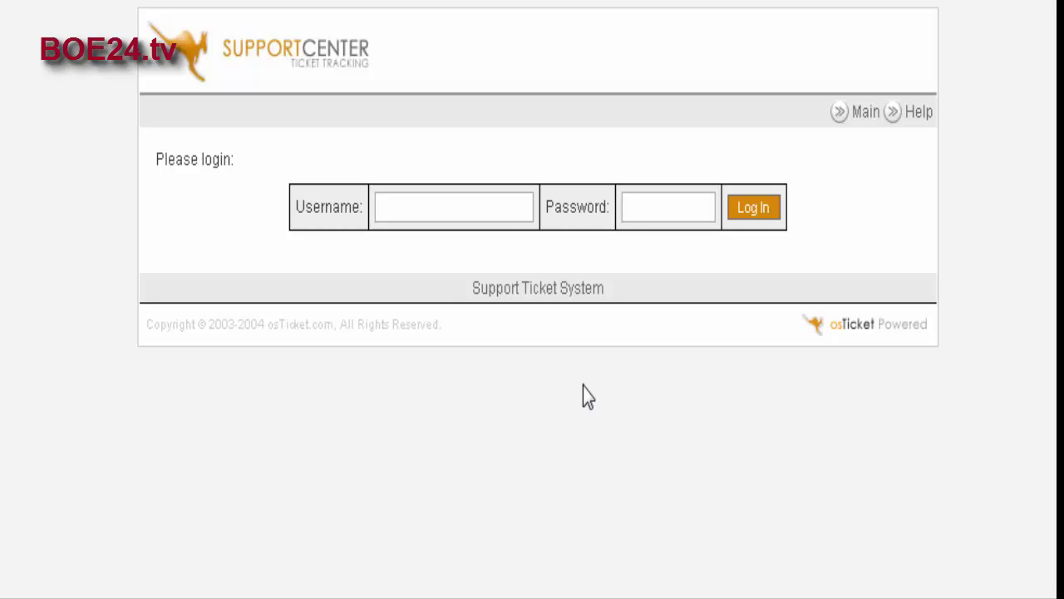
click(415, 207)
text(admin)
key(Tab)
text(********)
key(Return)
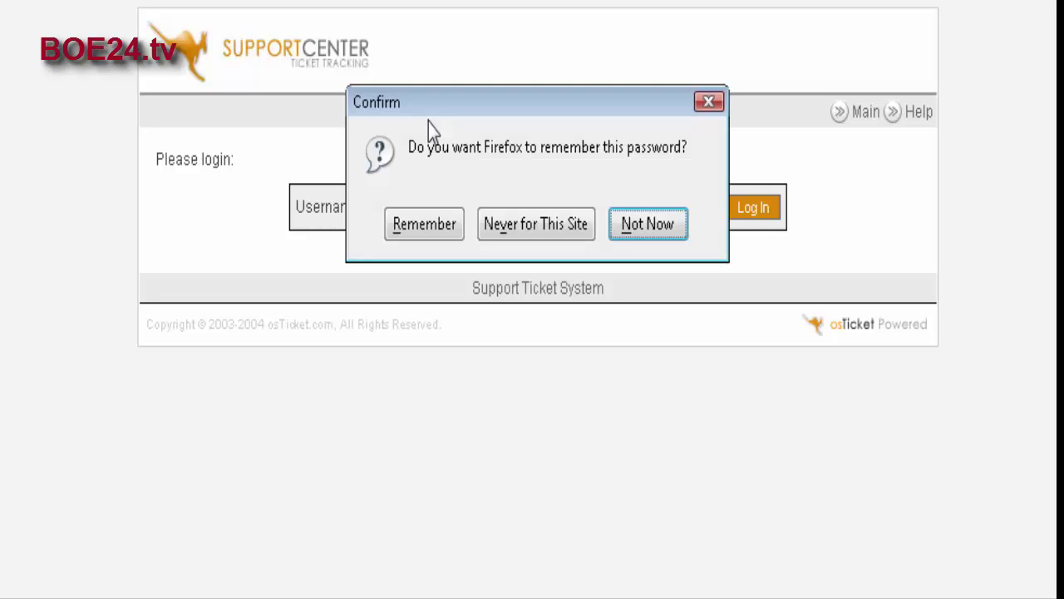
key(Escape)
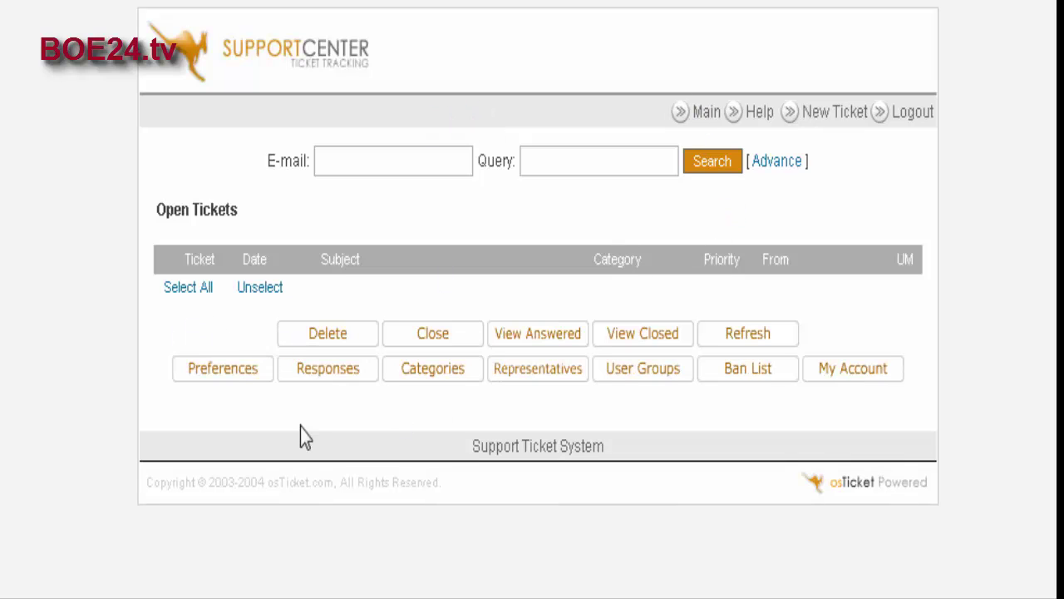
Step: On the Categories page, check existing categories and name a new one 'General Question'
click(433, 376)
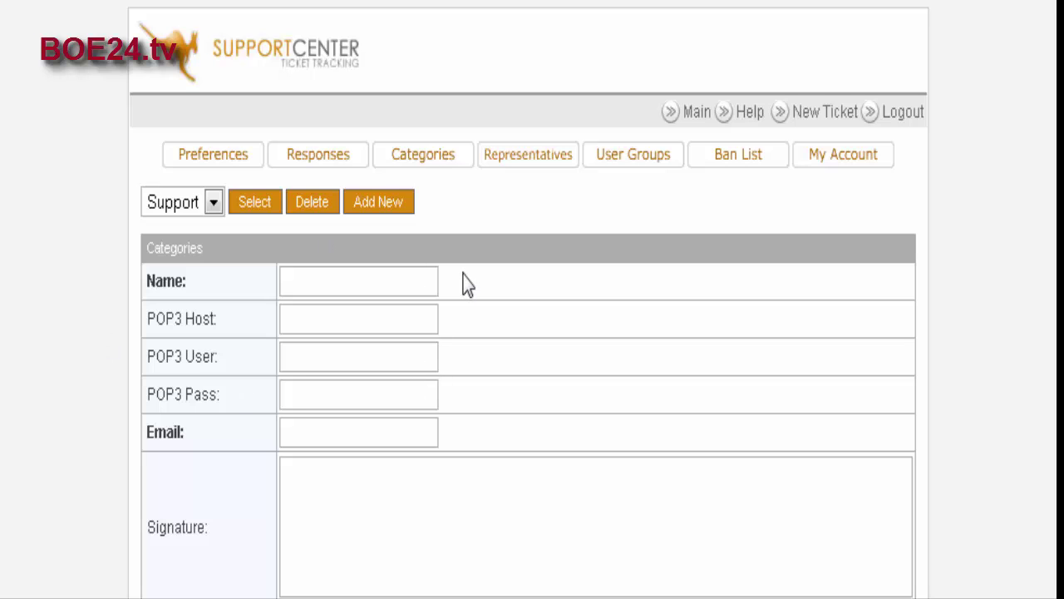
scroll(463, 277, down, 2)
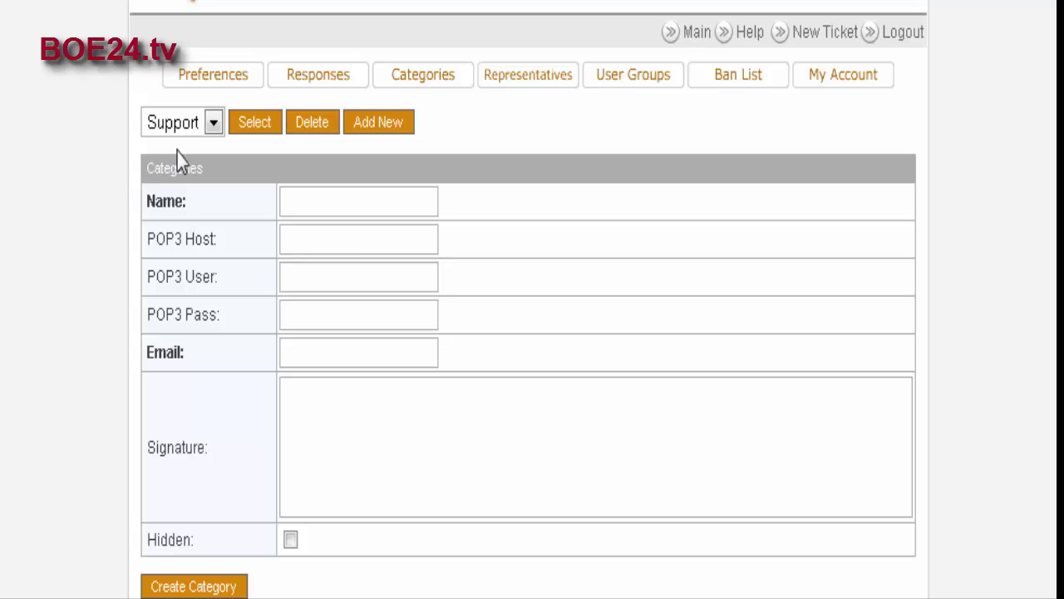
click(209, 125)
click(209, 125)
click(312, 204)
scroll(499, 231, down, 2)
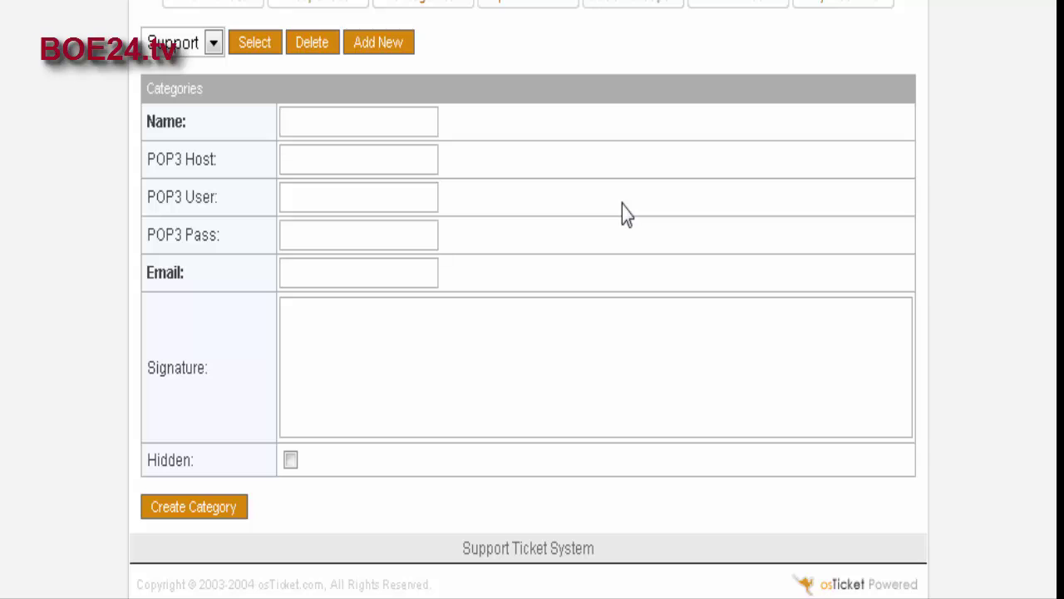
text(General Qu)
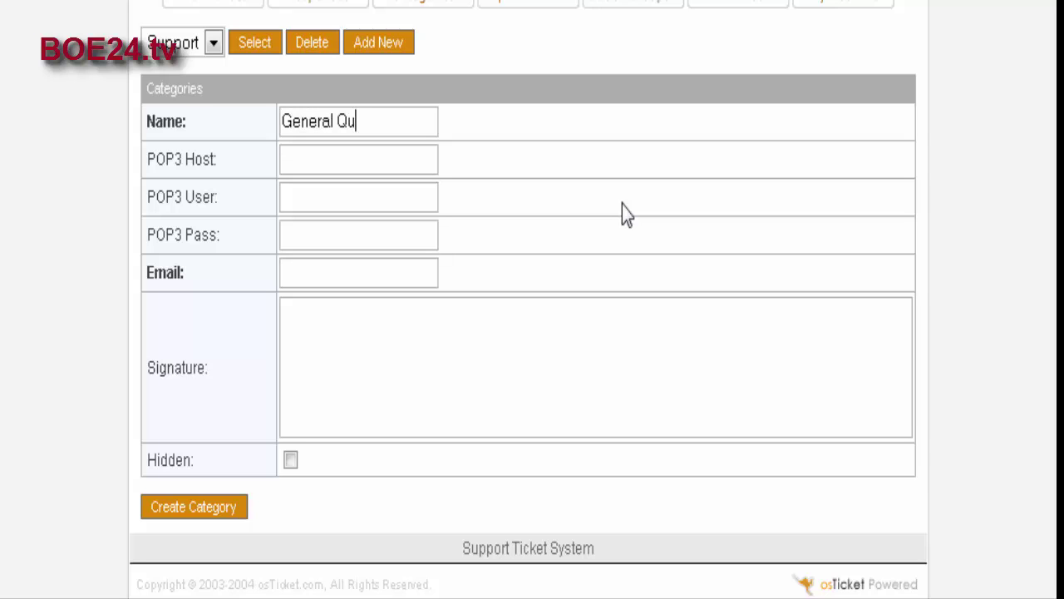
text(estion)
Step: Enter the category's ticket e-mail address, correcting its mistyped ending
scroll(509, 299, down, 1)
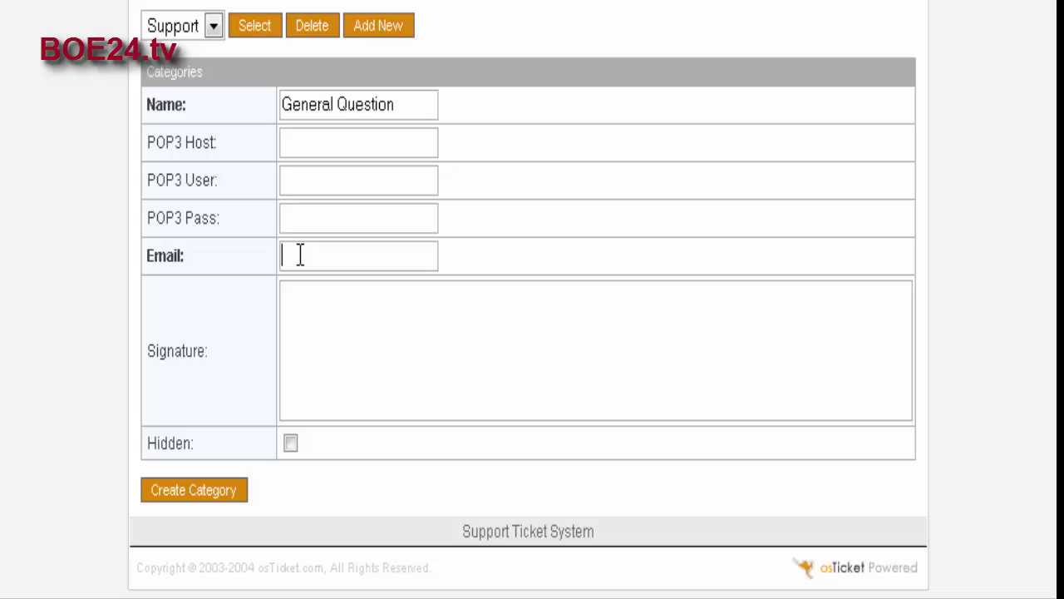
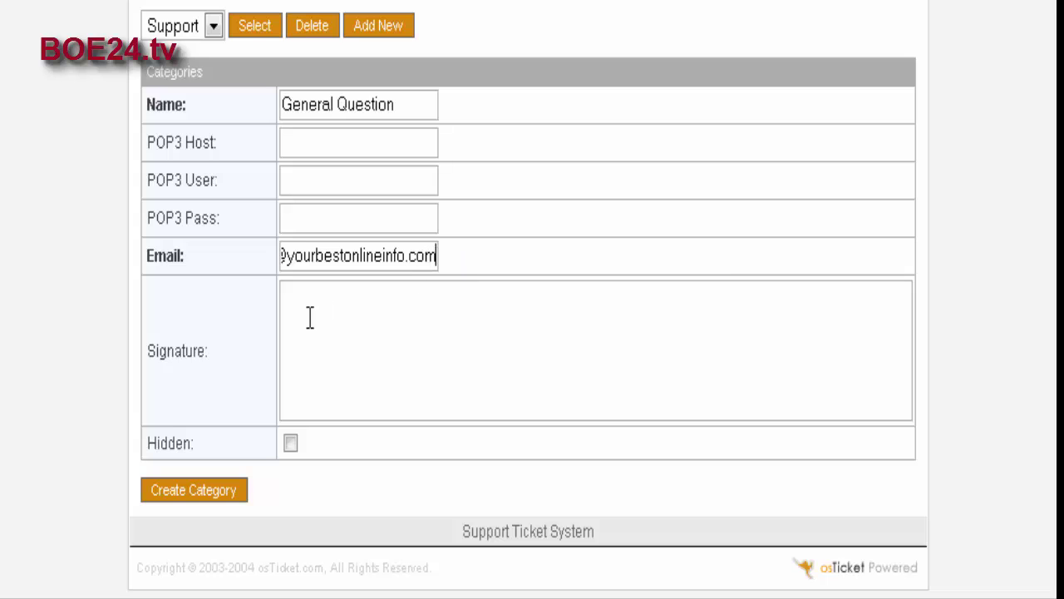
Step: Create the General Question category and reopen the category list on the Categories page
click(196, 493)
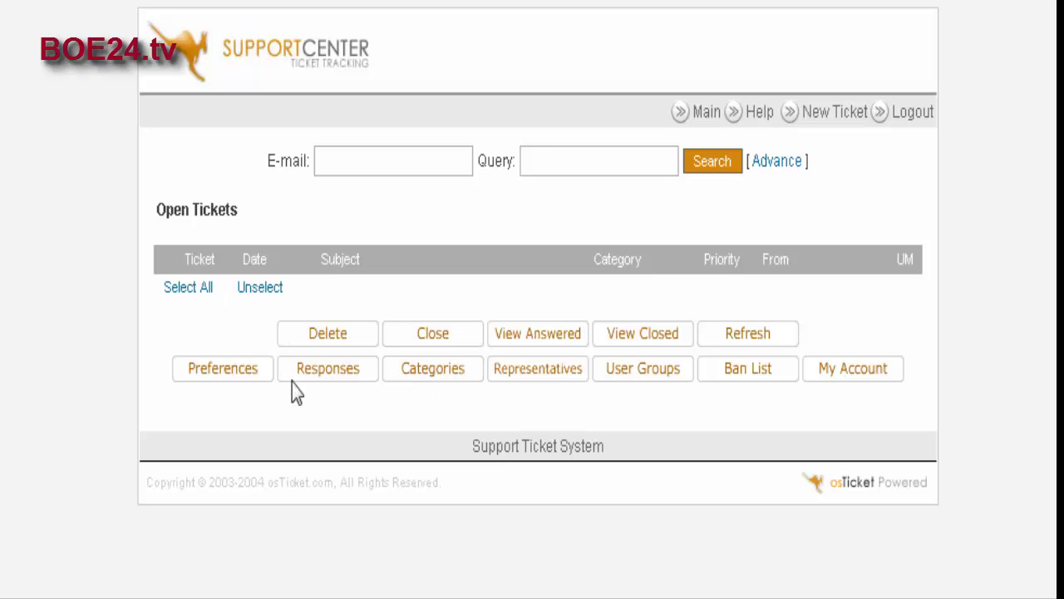
click(429, 372)
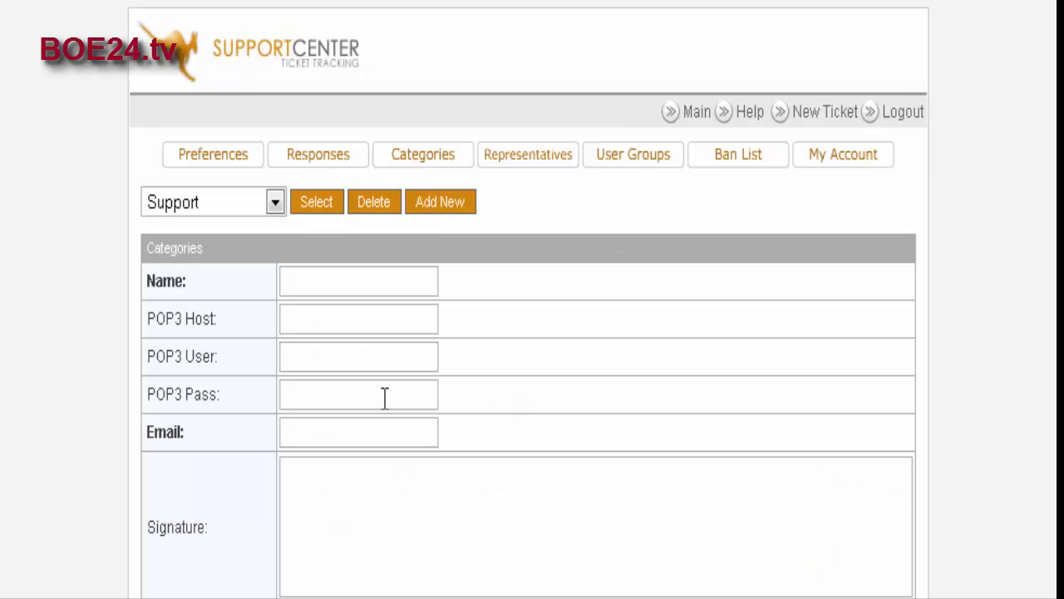
click(275, 203)
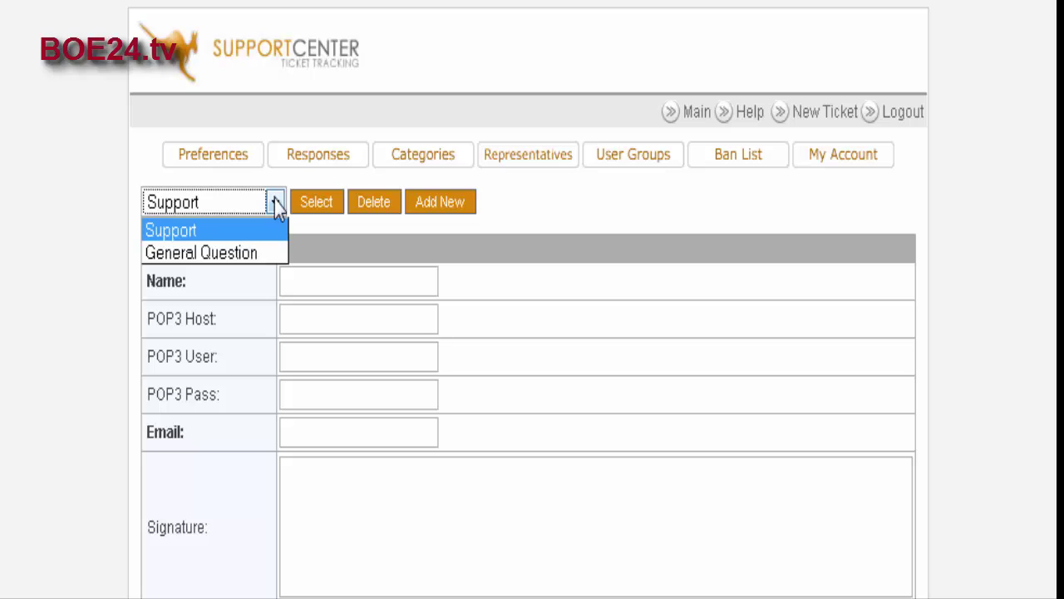
Step: Load the General Question category to check its saved details
click(256, 249)
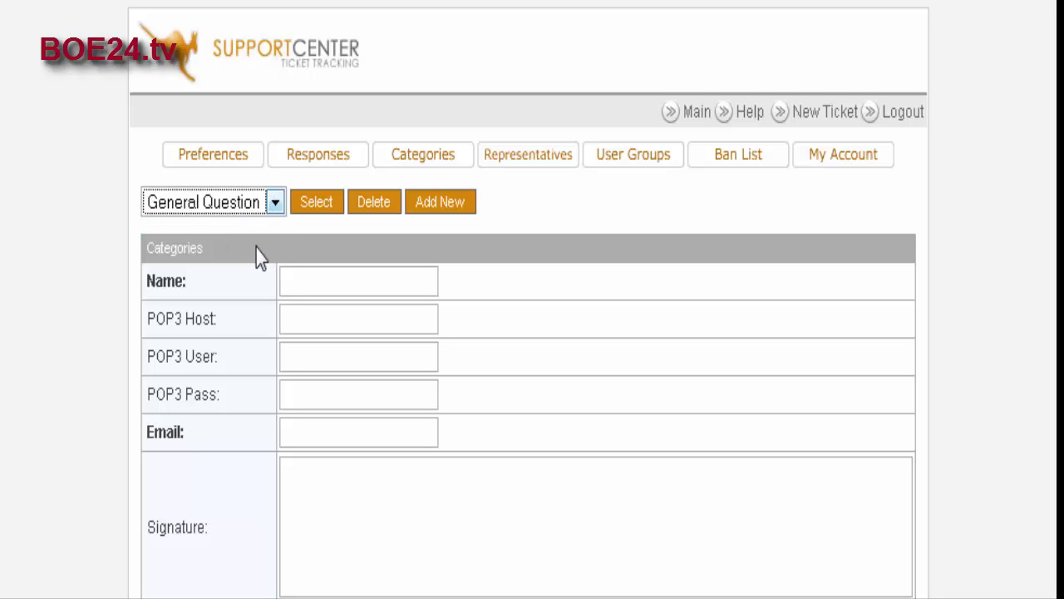
click(313, 205)
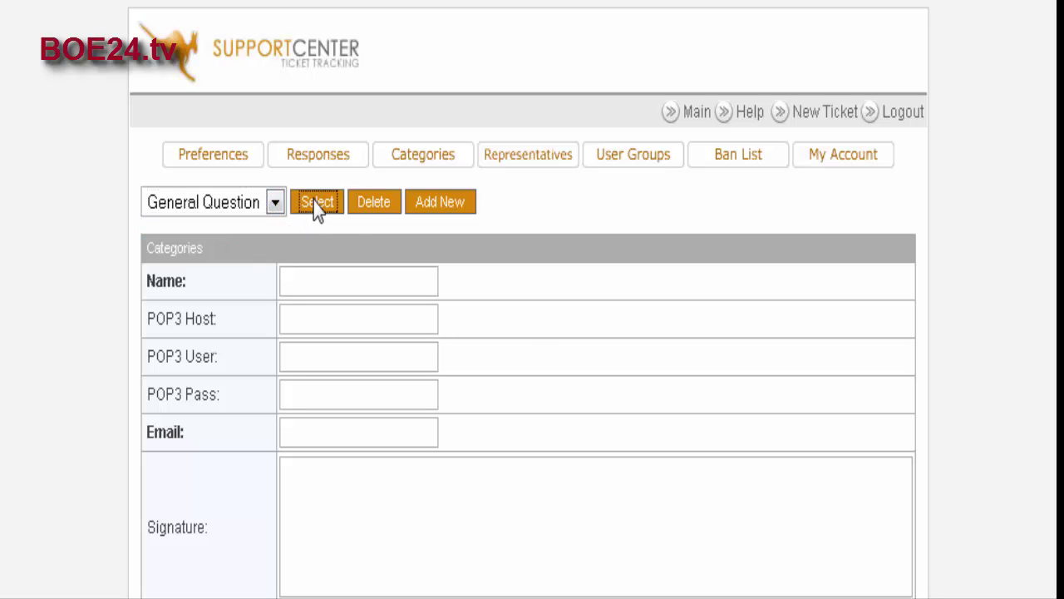
scroll(590, 368, down, 2)
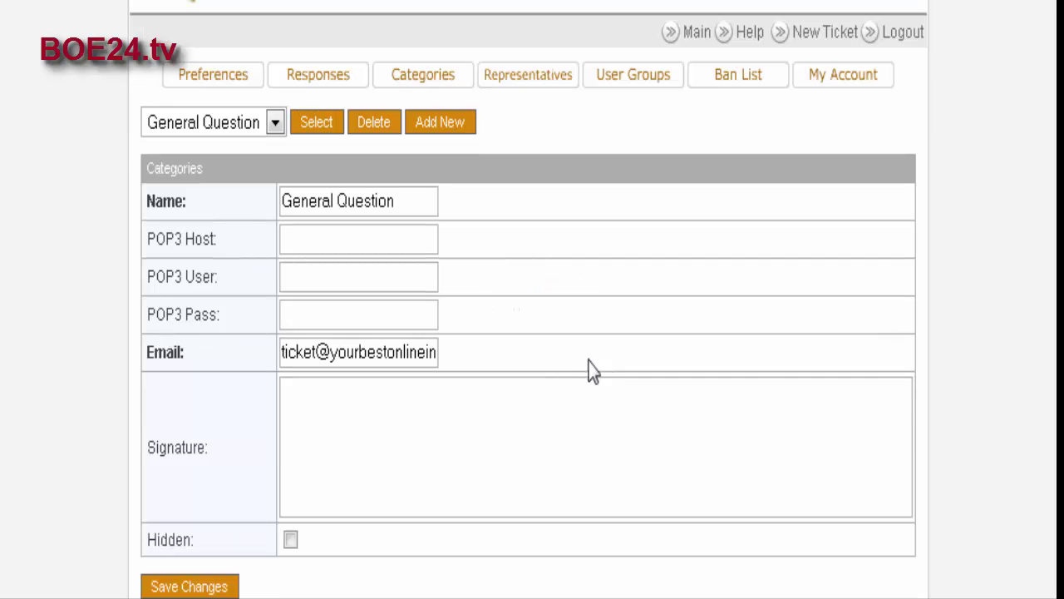
scroll(570, 340, up, 2)
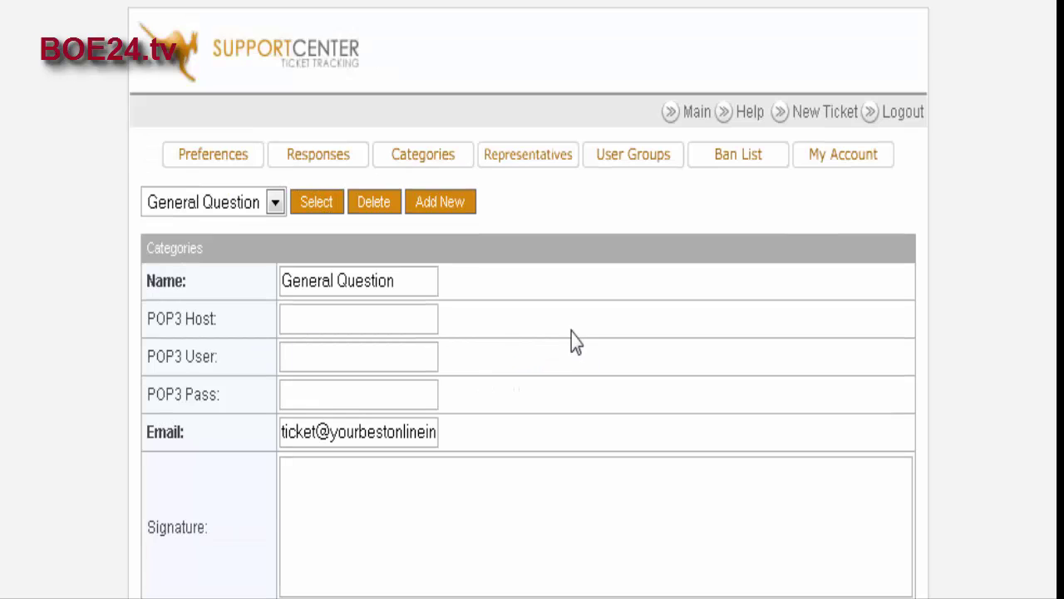
Step: Load the Support category and inspect its e-mail and 'Support' signature
click(275, 202)
click(259, 229)
click(306, 208)
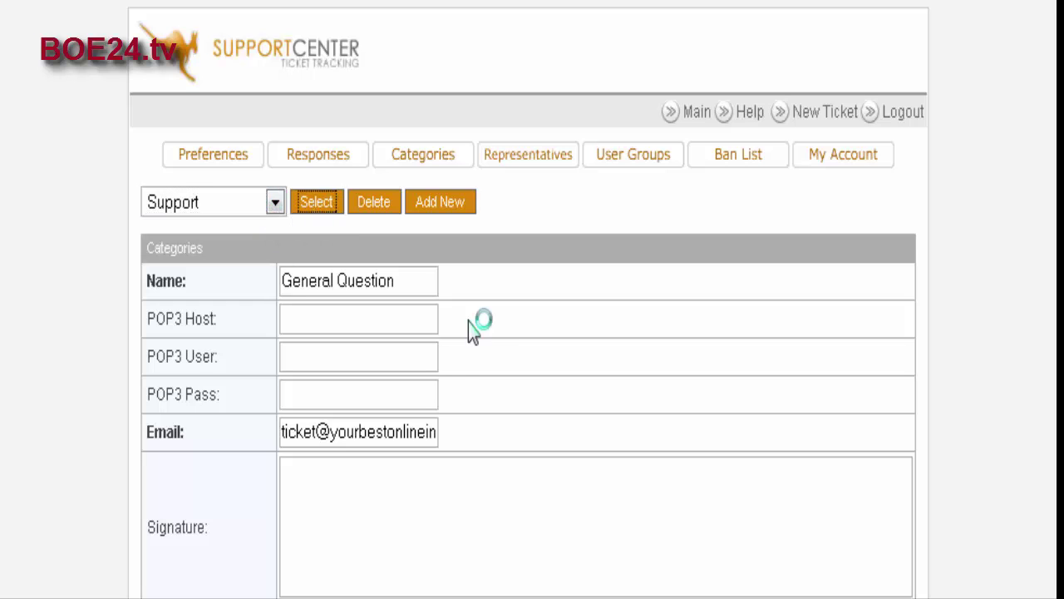
scroll(557, 354, down, 3)
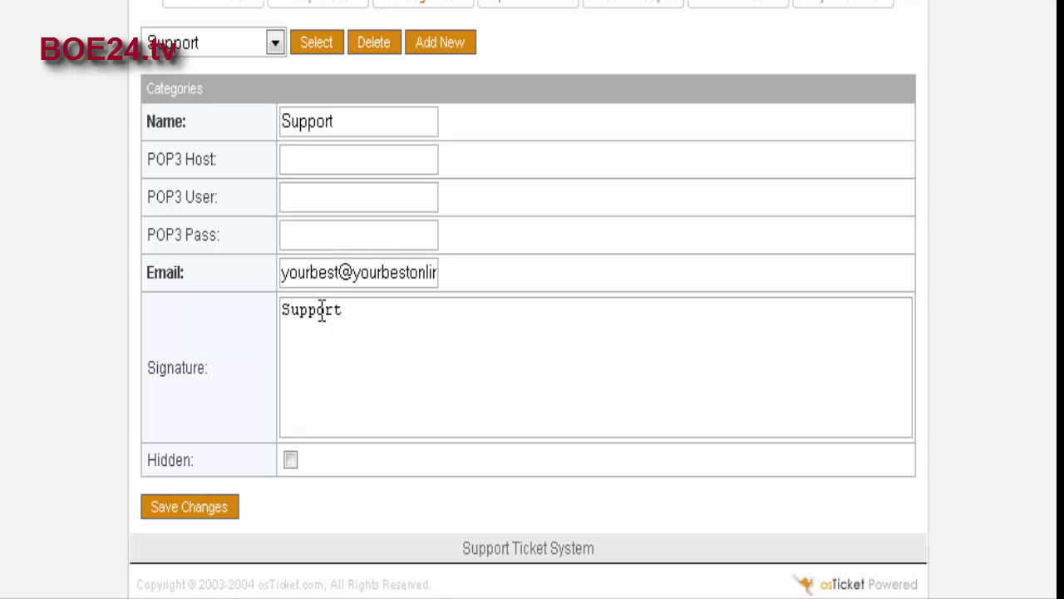
click(355, 311)
double_click(353, 313)
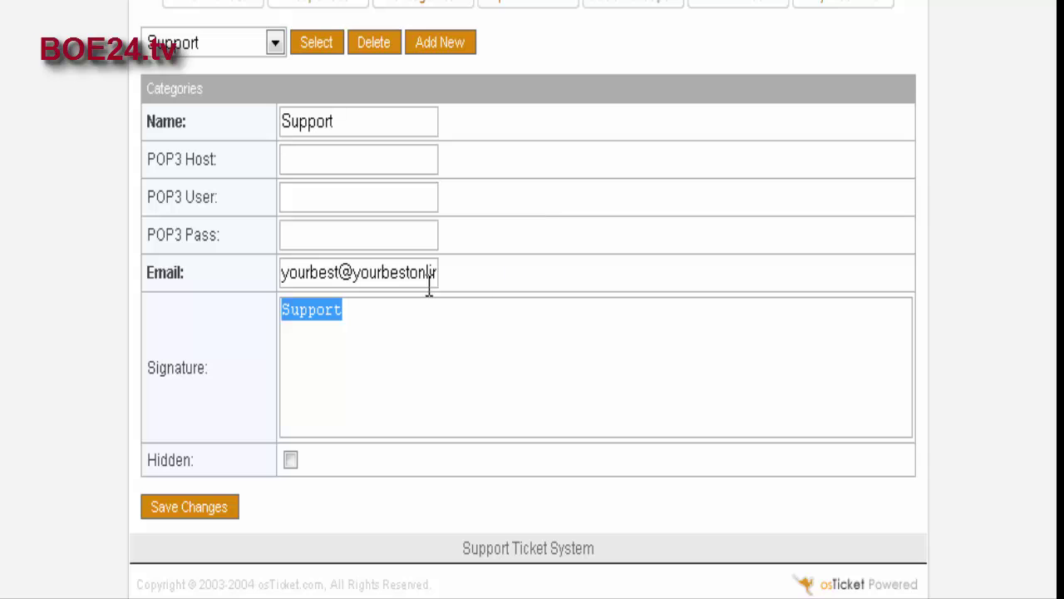
scroll(513, 314, up, 3)
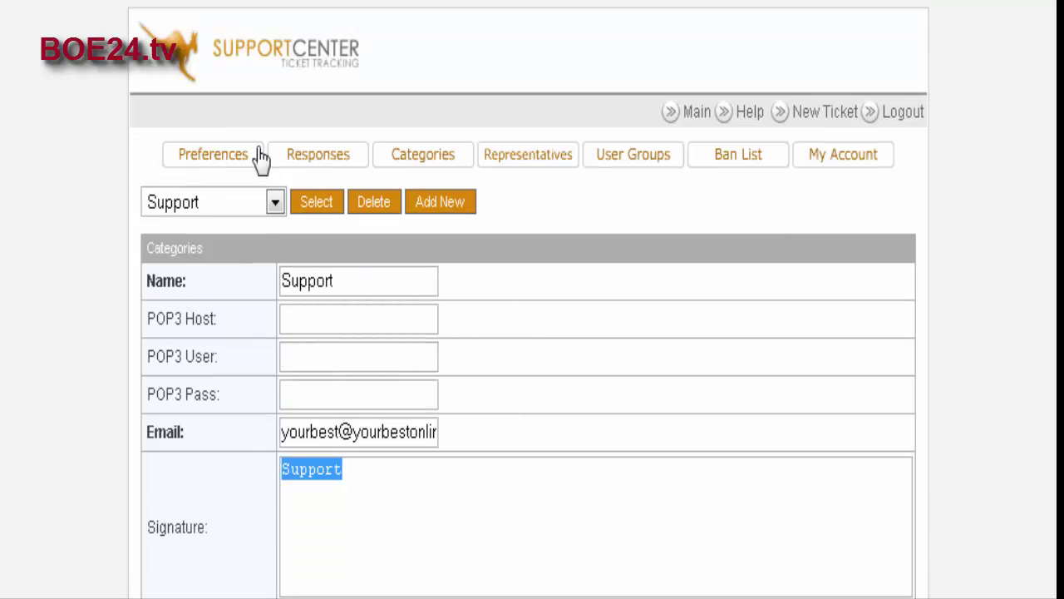
click(277, 204)
click(275, 205)
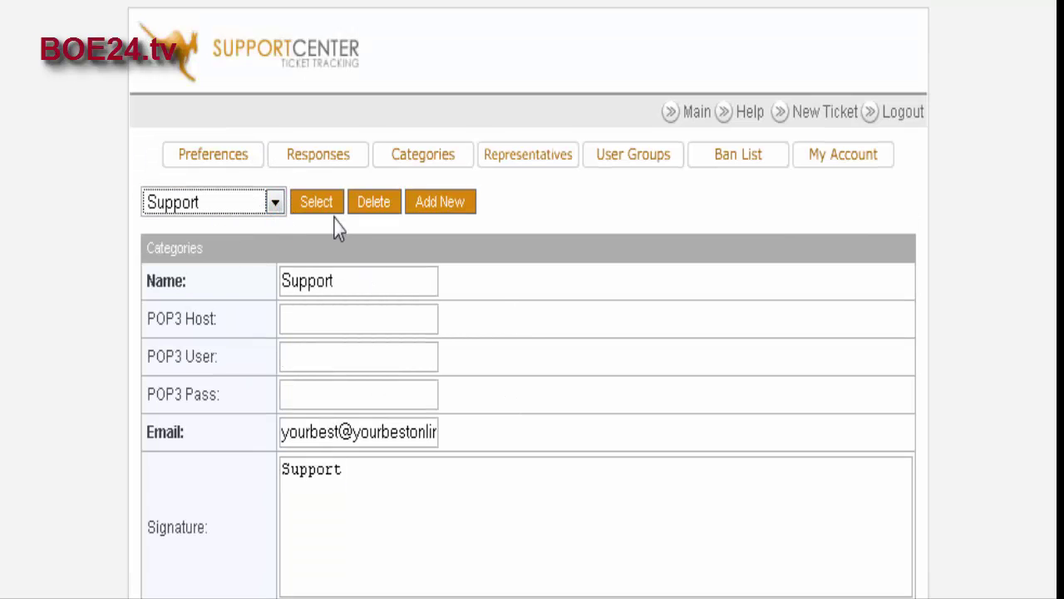
scroll(210, 306, down, 3)
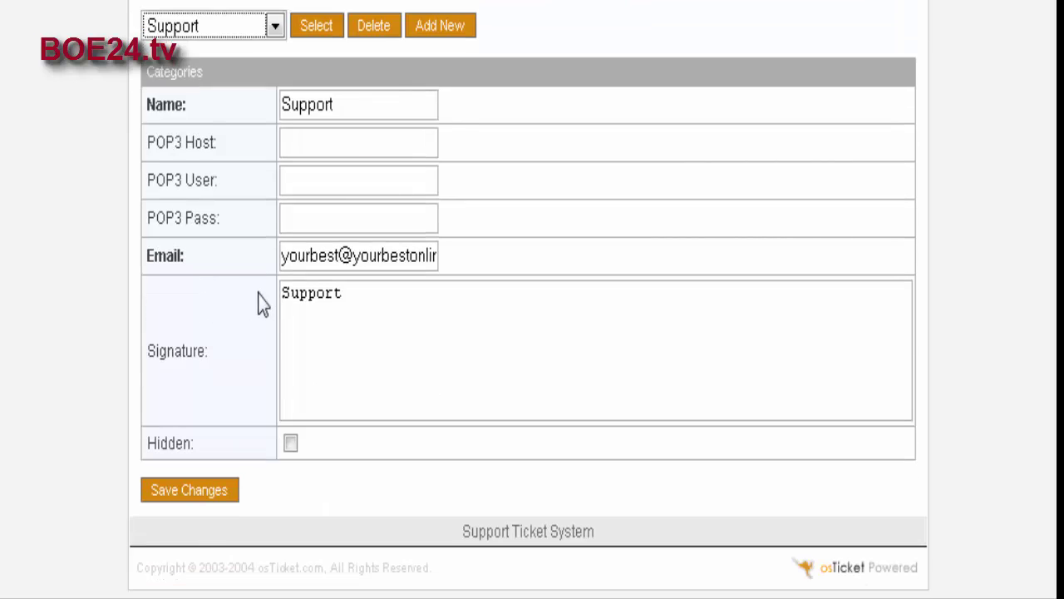
scroll(260, 302, up, 3)
Step: Add a 'JV Request' category using the same autofilled ticket e-mail and a blank signature
click(440, 207)
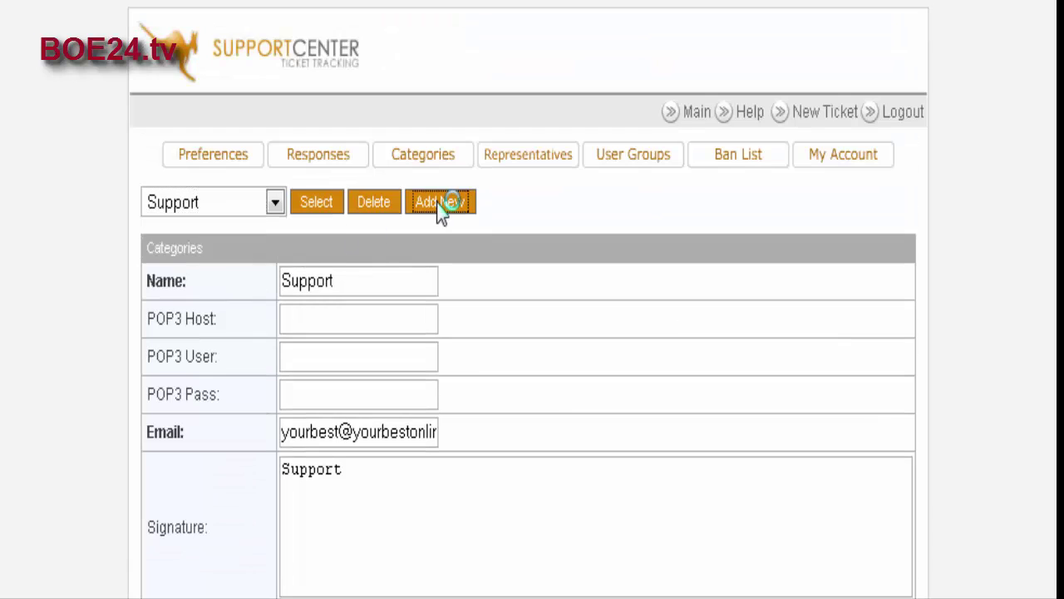
scroll(399, 216, down, 1)
click(333, 208)
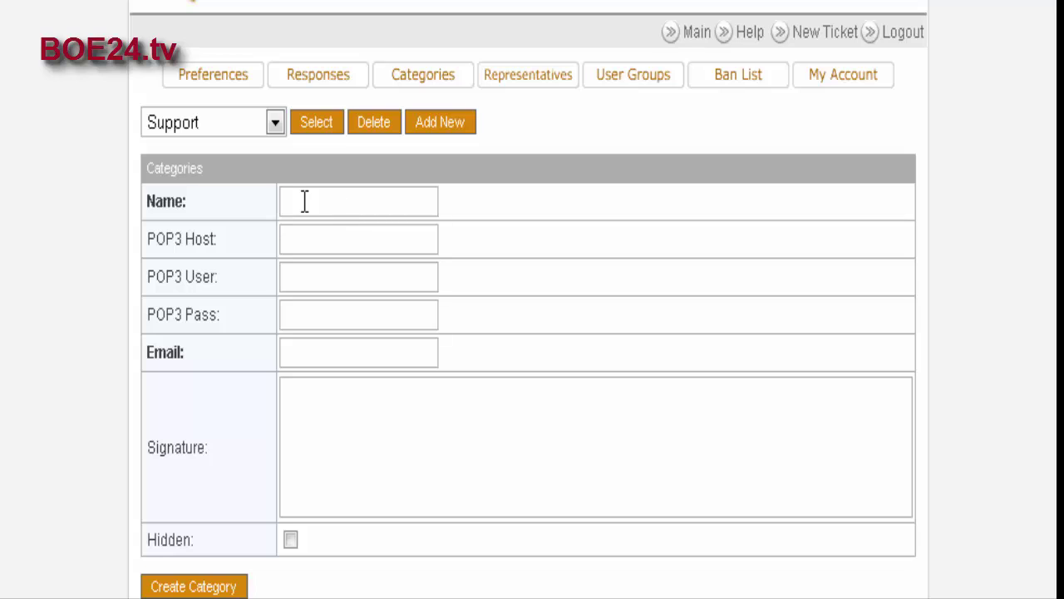
text(JV Request)
click(311, 349)
click(300, 353)
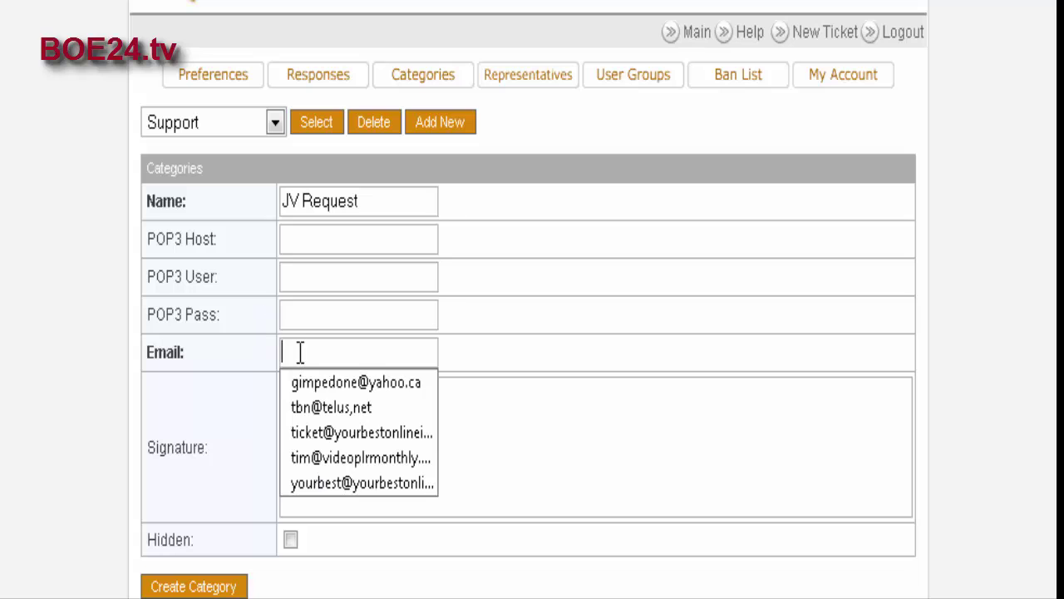
click(345, 433)
scroll(454, 358, down, 2)
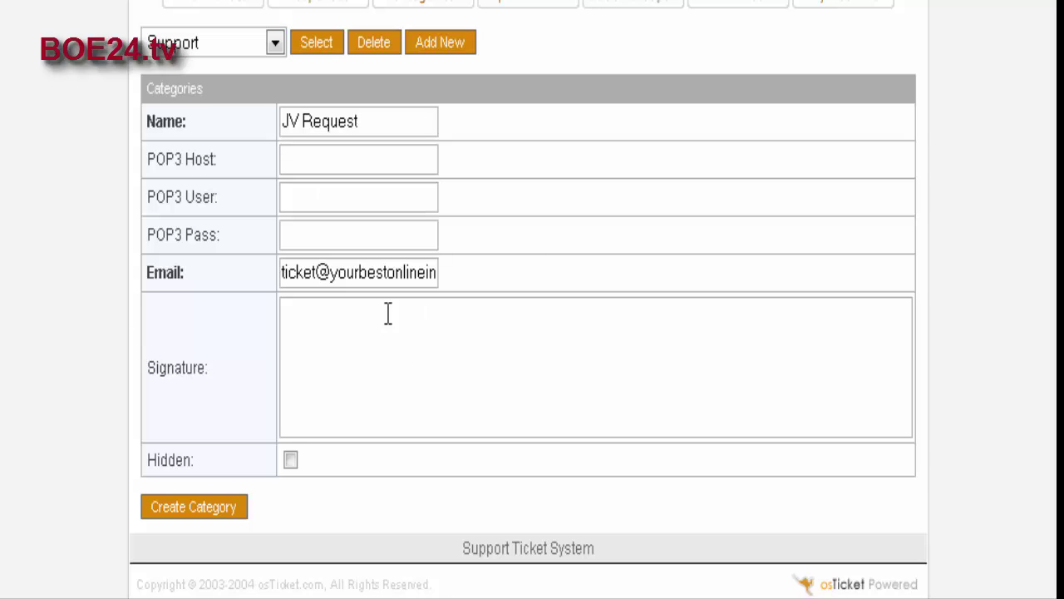
click(345, 314)
click(197, 512)
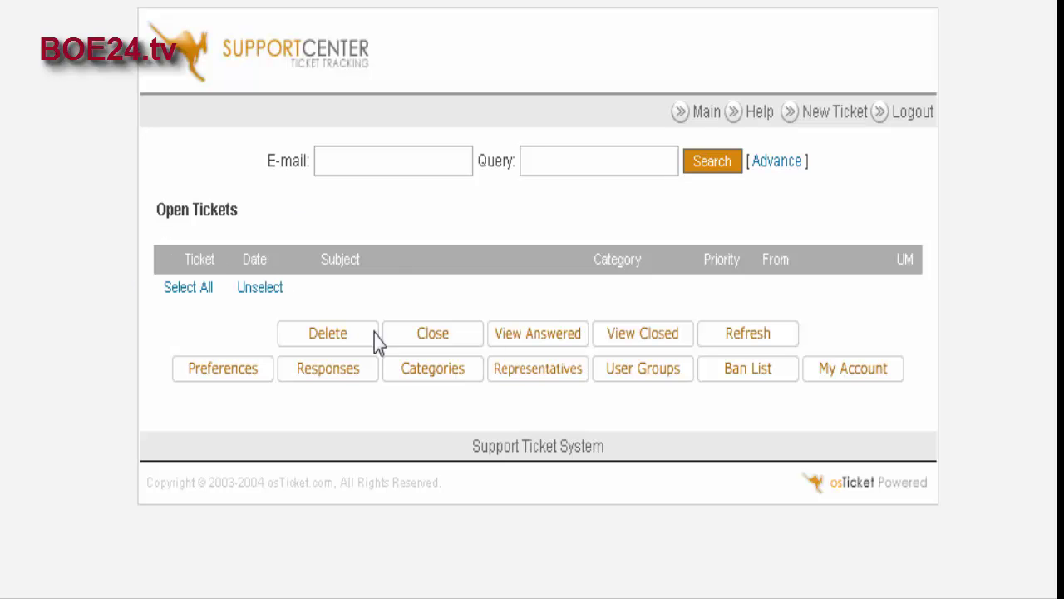
click(434, 372)
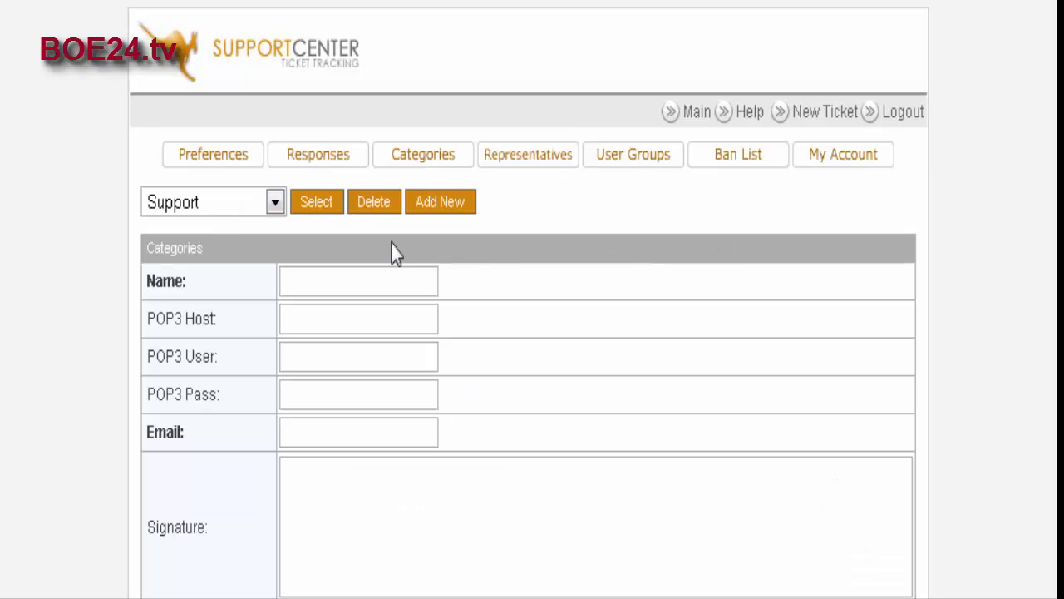
click(274, 204)
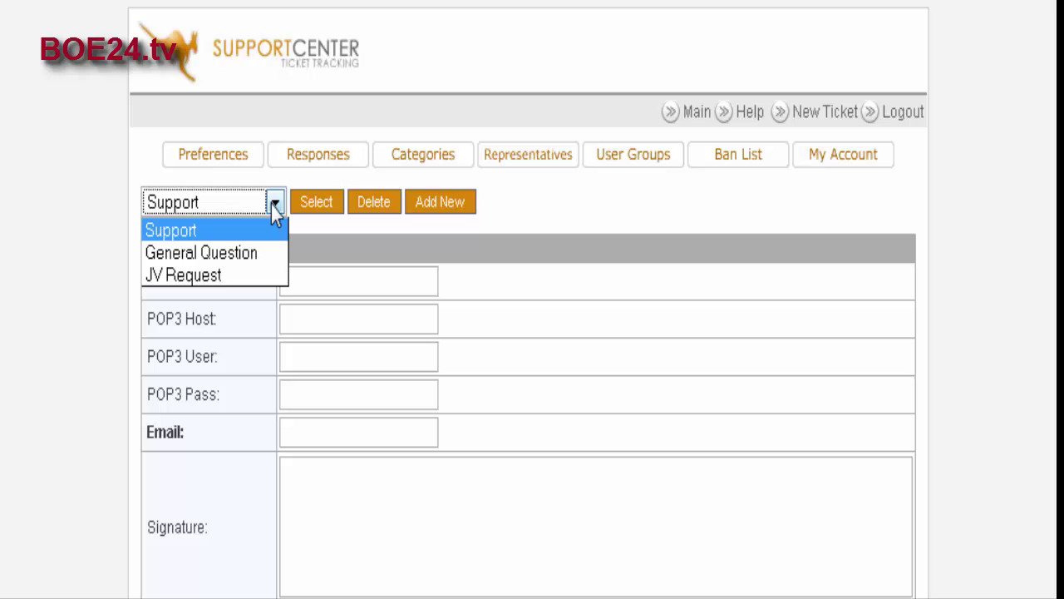
click(238, 221)
click(275, 207)
click(274, 208)
click(119, 199)
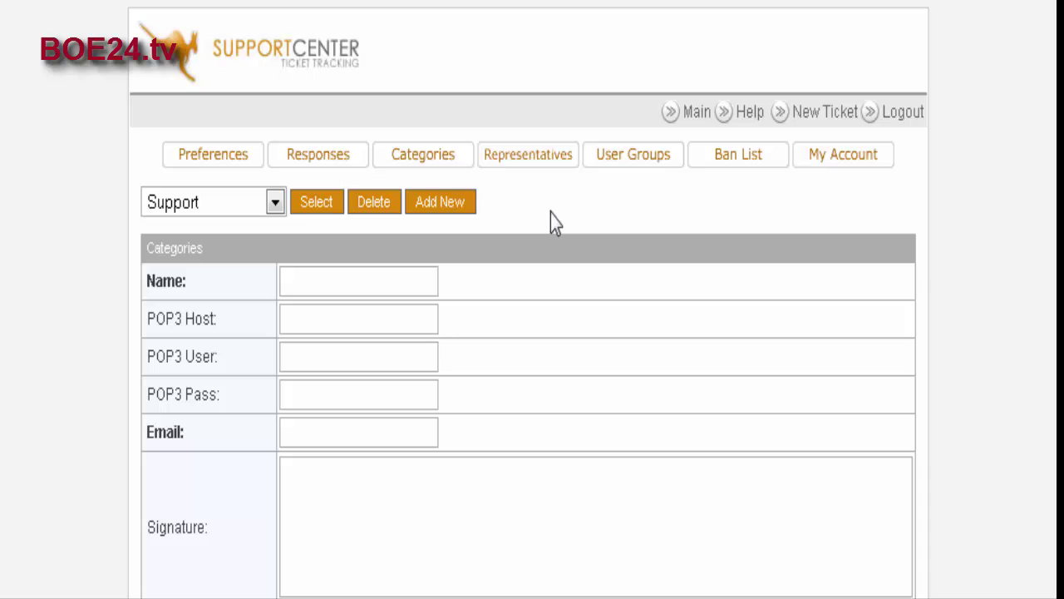
Step: Review the Preferences attachment settings and accepted file types like .txt, then save changes
click(214, 162)
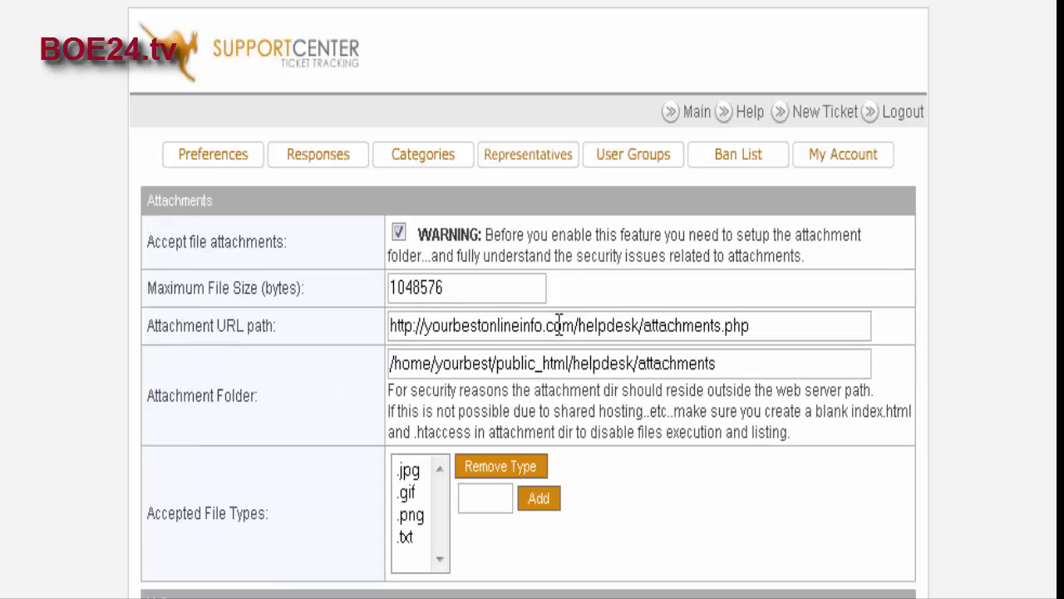
scroll(657, 261, down, 1)
scroll(614, 310, down, 1)
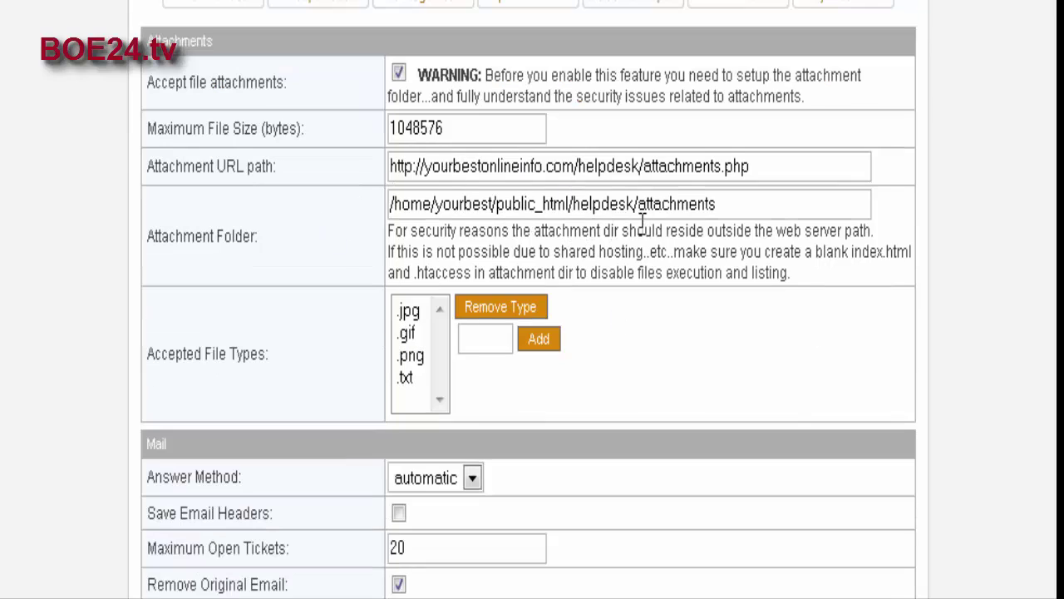
scroll(637, 237, down, 3)
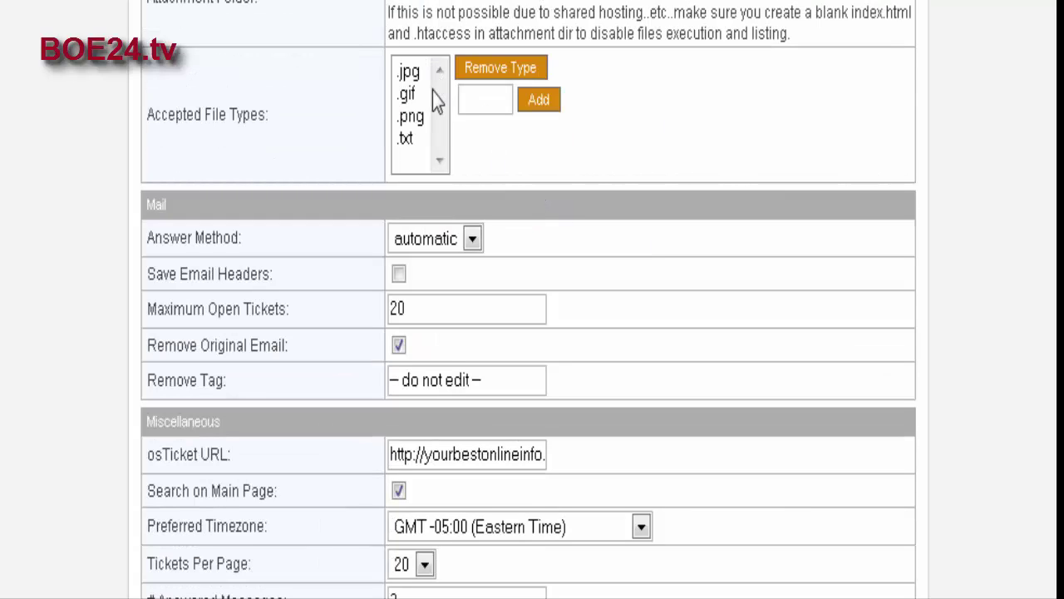
click(407, 136)
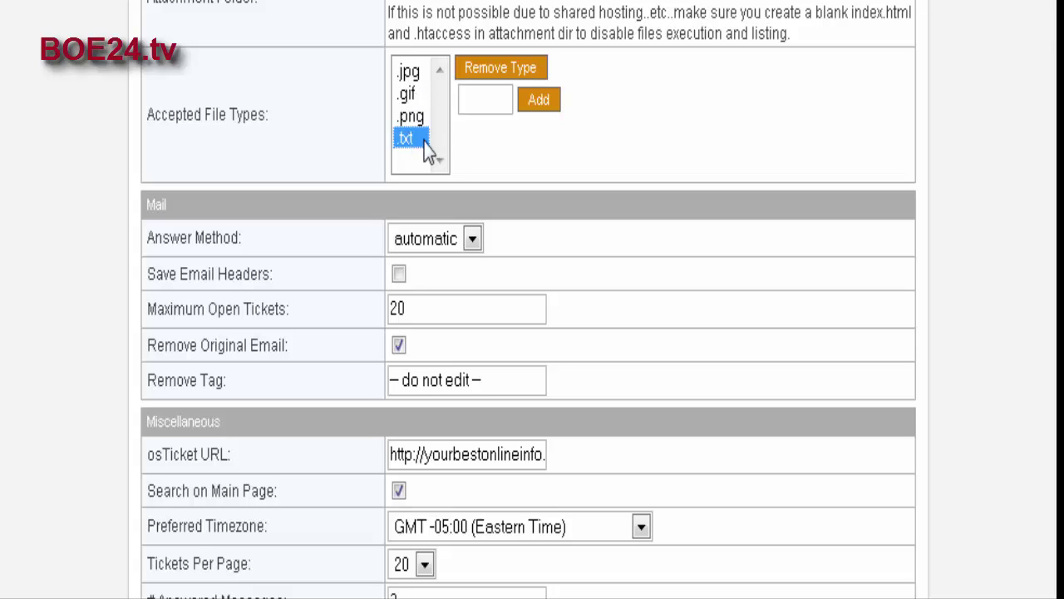
click(487, 96)
scroll(685, 257, down, 3)
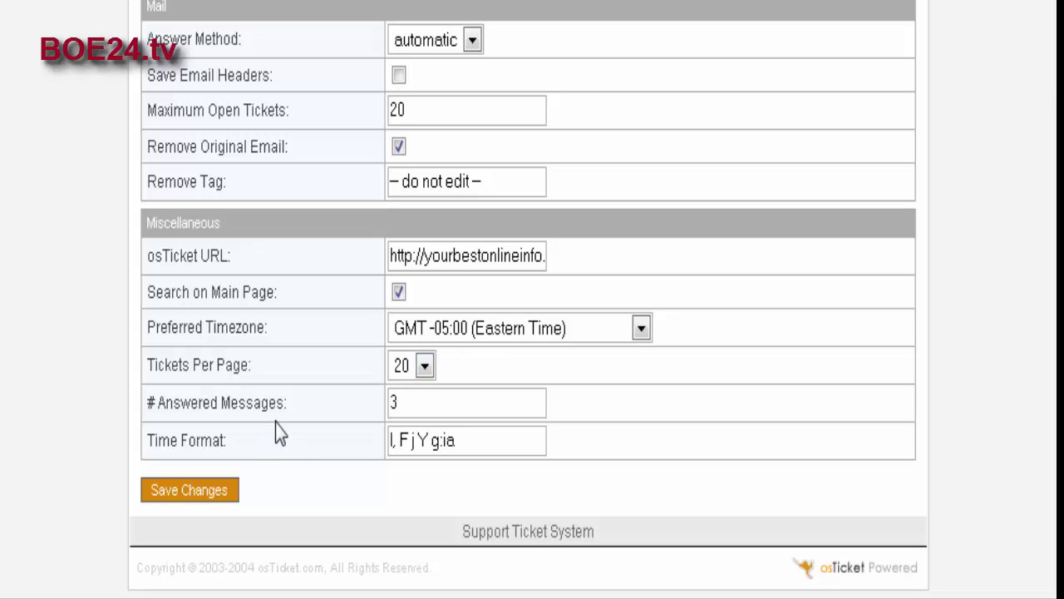
click(196, 494)
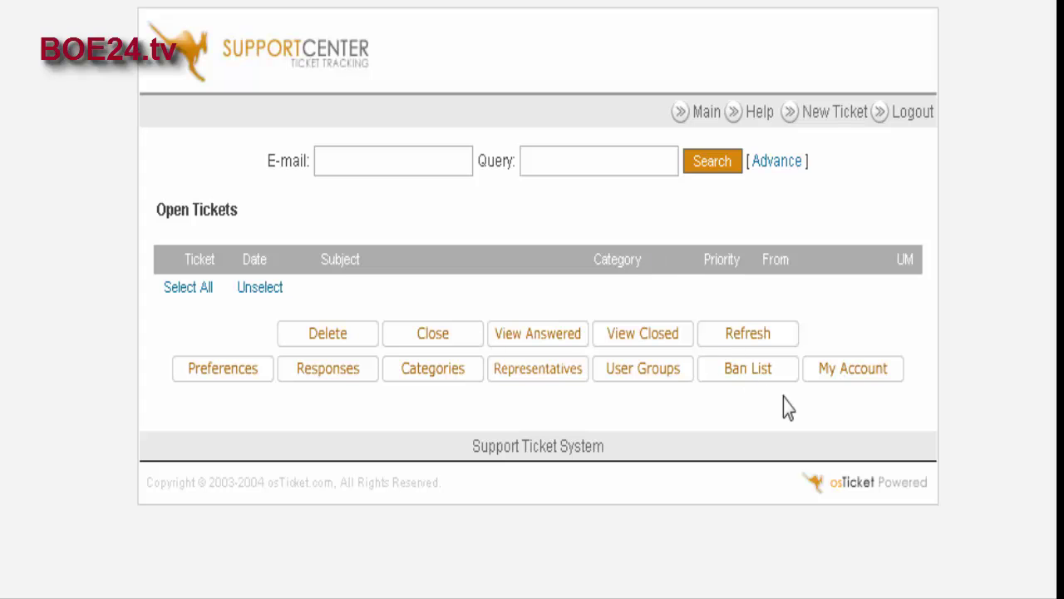
click(852, 375)
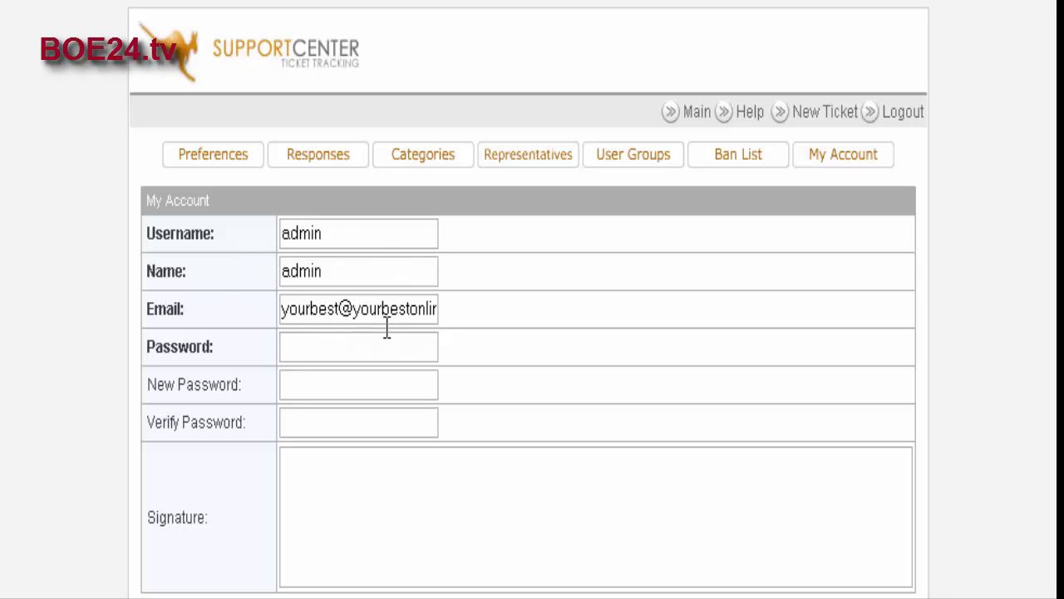
key(alt+Left)
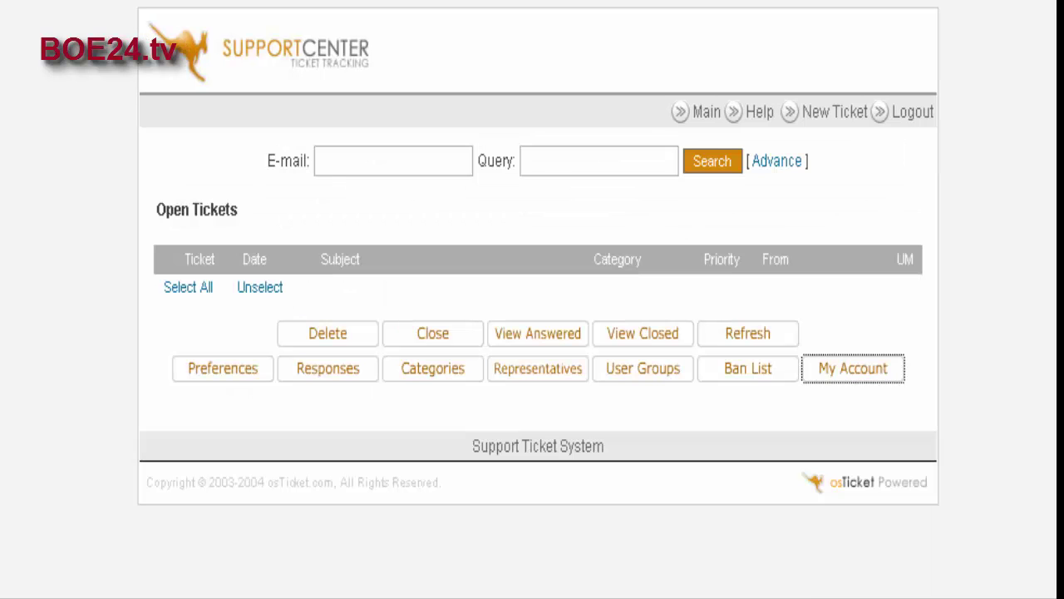
click(748, 375)
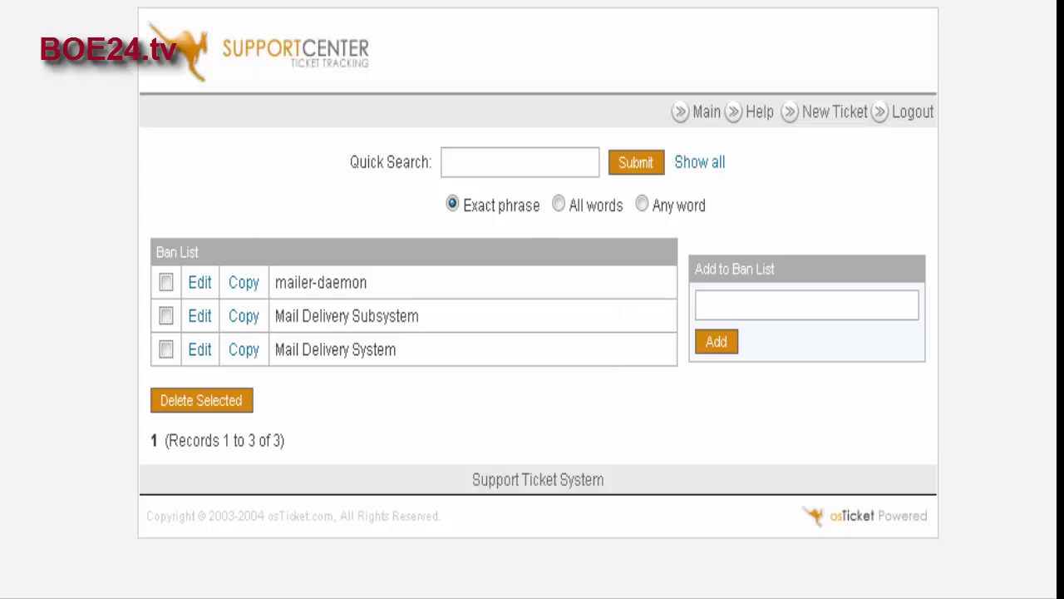
key(alt+Left)
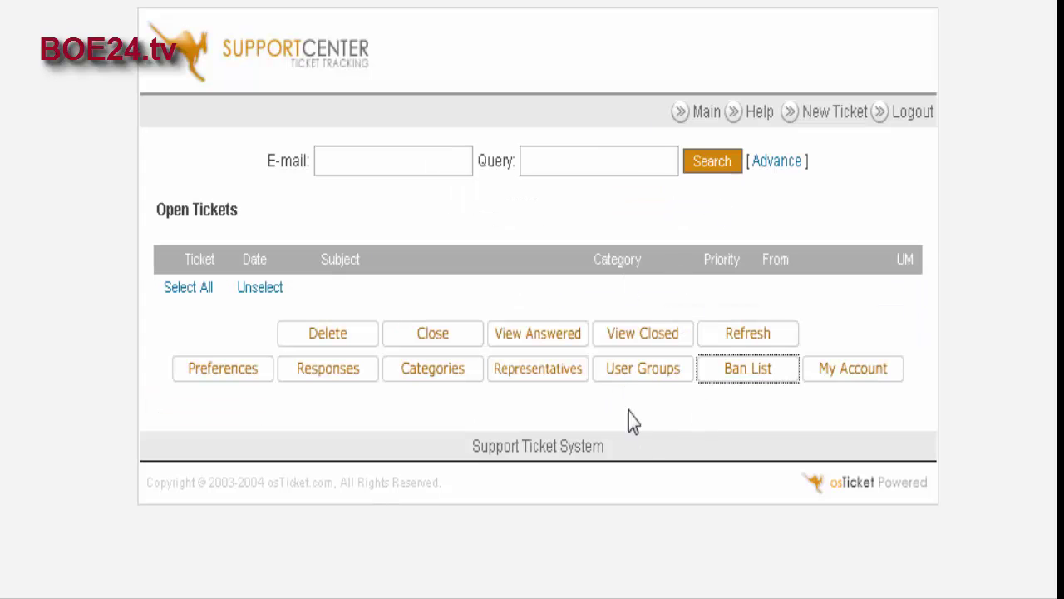
Step: Load the Administrator user group's permissions, showing access to all sections and categories
click(634, 383)
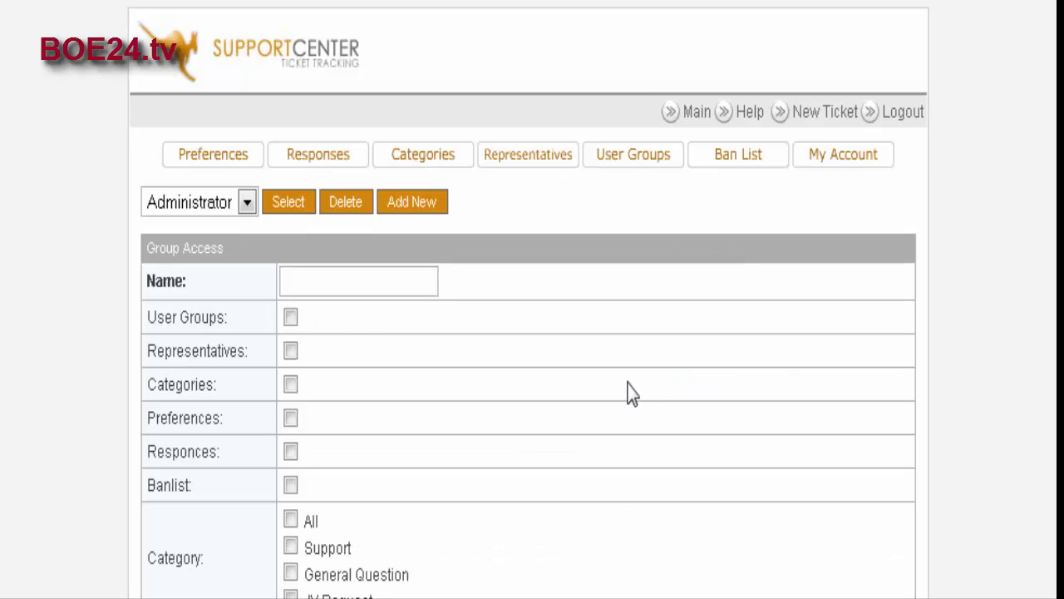
scroll(518, 375, down, 3)
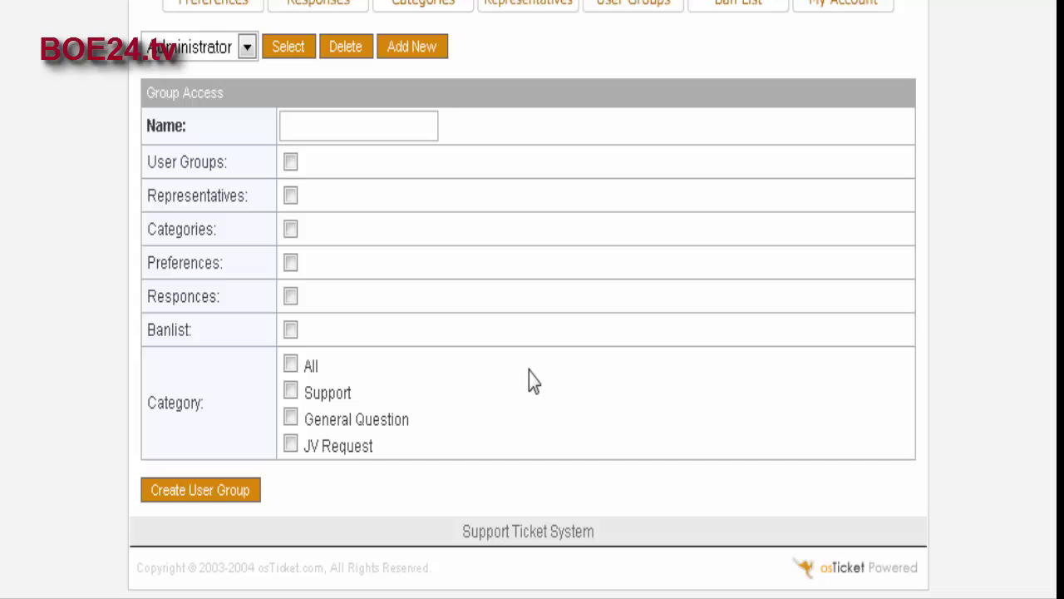
scroll(532, 385, up, 3)
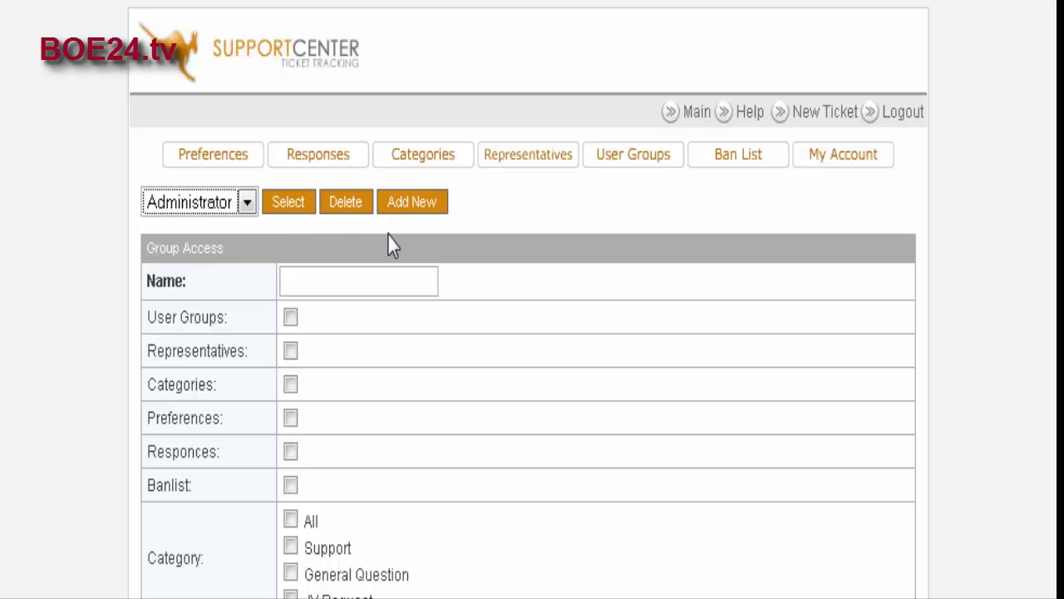
click(301, 209)
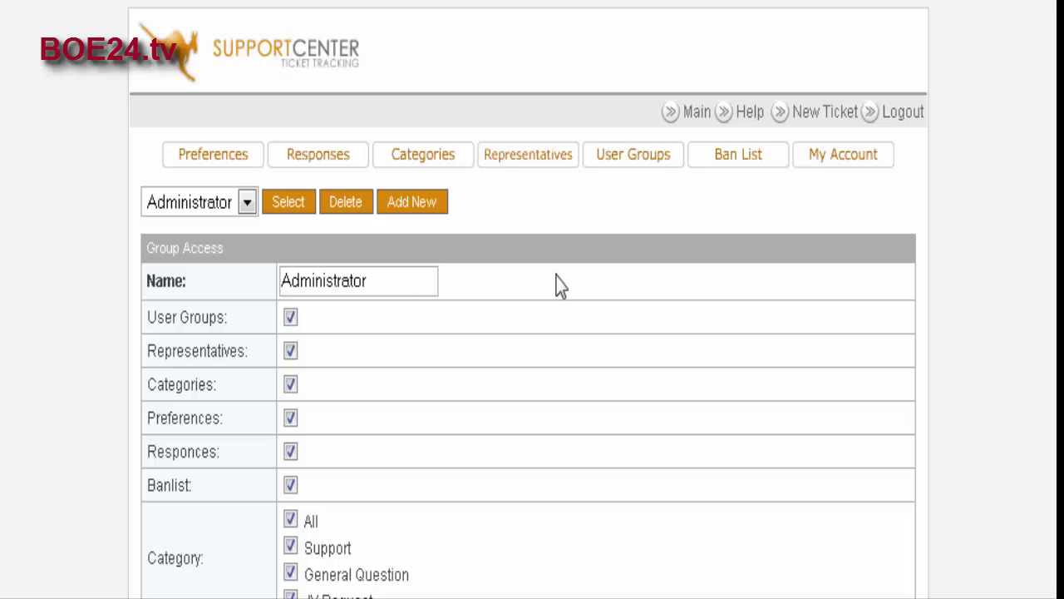
scroll(558, 285, down, 3)
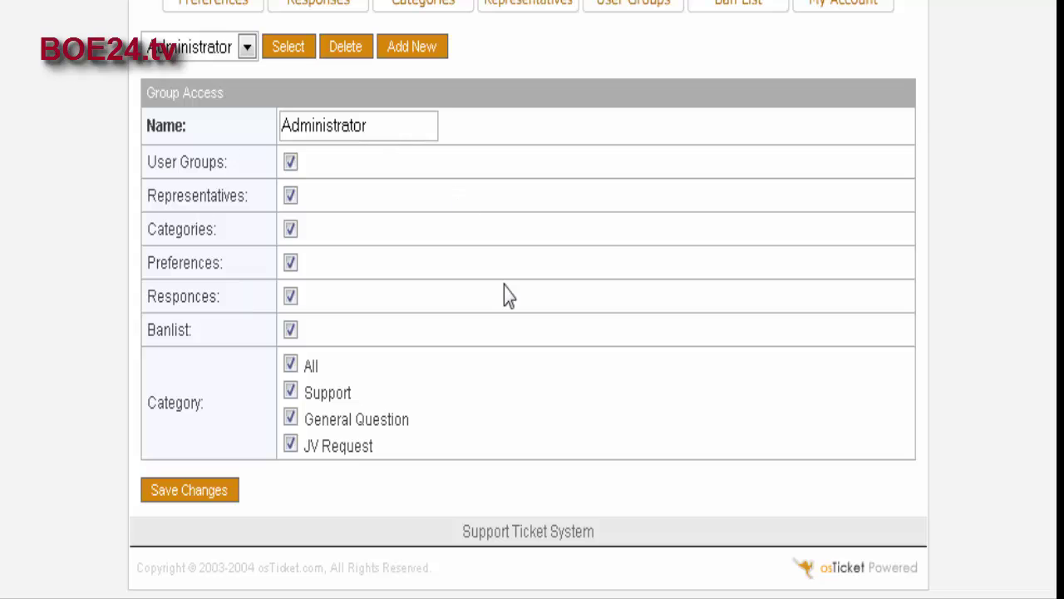
scroll(496, 336, up, 3)
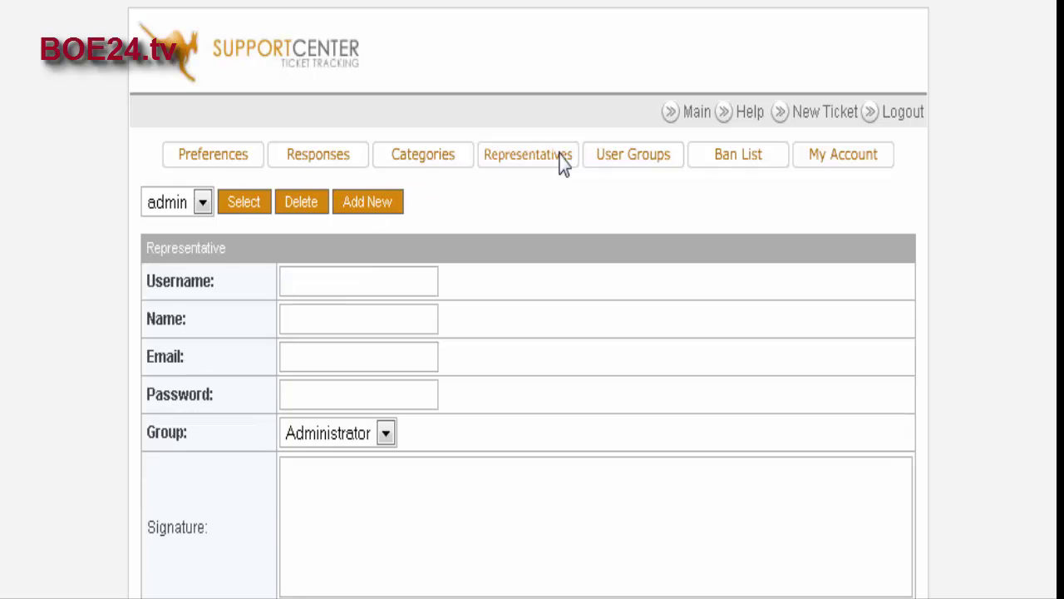
Step: Review the representative settings, keeping the Group set to Administrator
scroll(632, 300, down, 2)
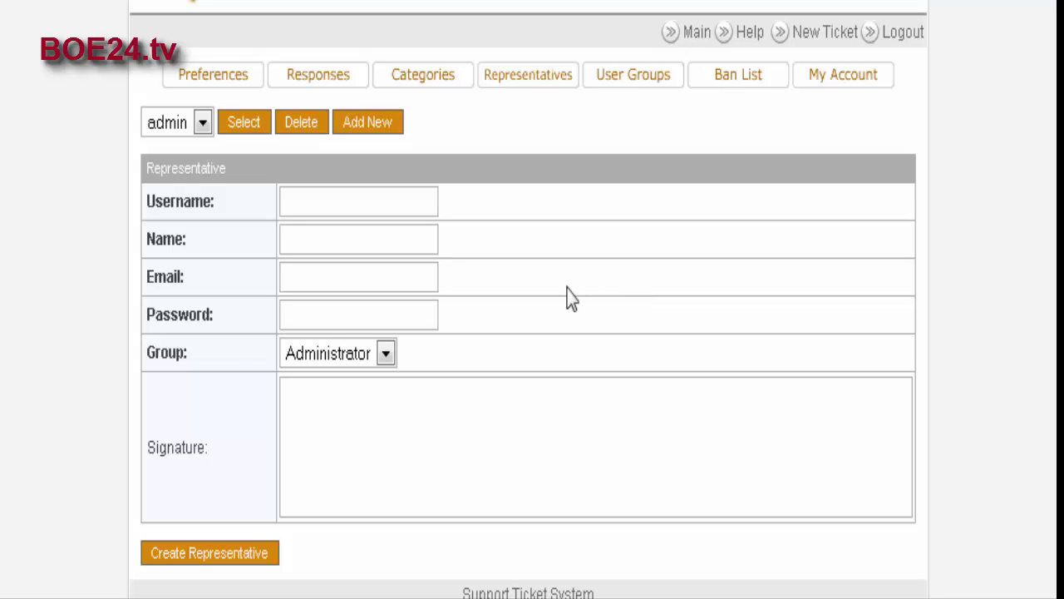
click(385, 355)
click(385, 356)
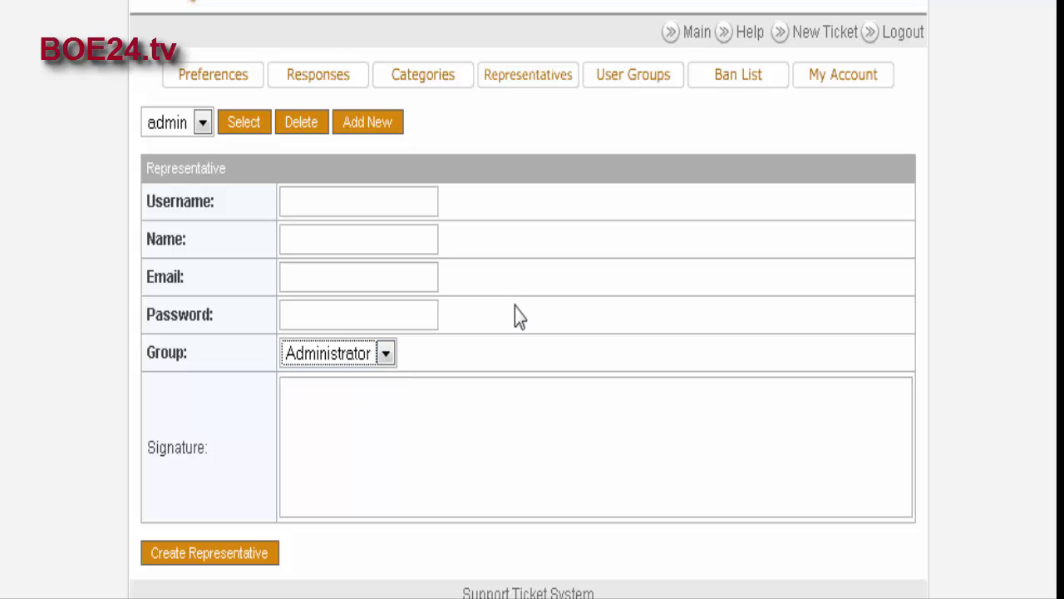
scroll(514, 308, down, 2)
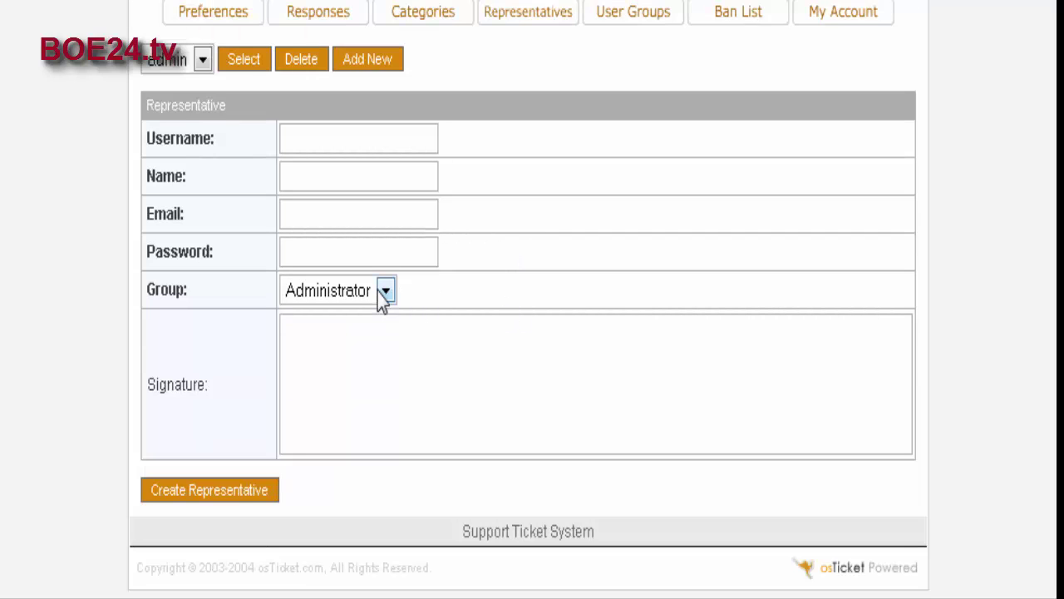
scroll(583, 316, up, 3)
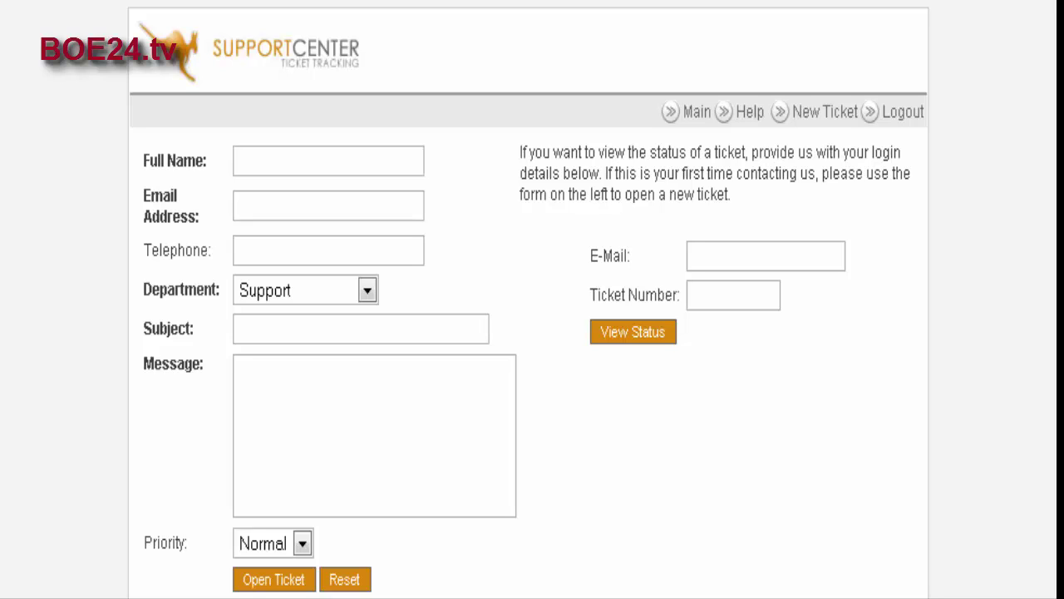
Step: Fill in the requester's name and e-mail, department General Question, subject 'Subject' and message 'message'
click(258, 161)
text(Joe)
key(Tab)
text(joe@)
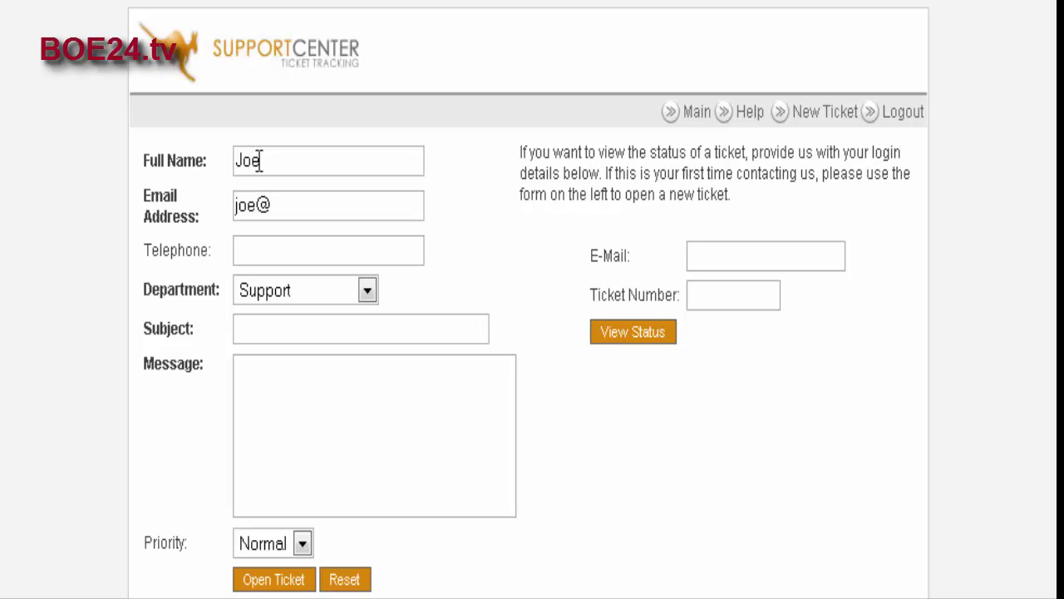
text(joe.com)
click(257, 248)
click(366, 291)
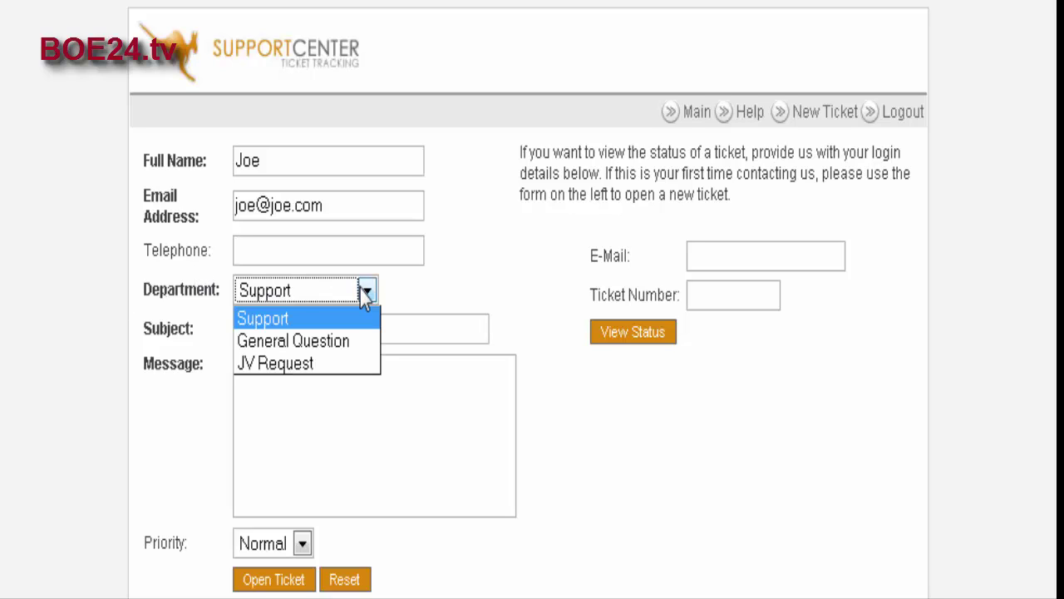
click(350, 340)
click(292, 328)
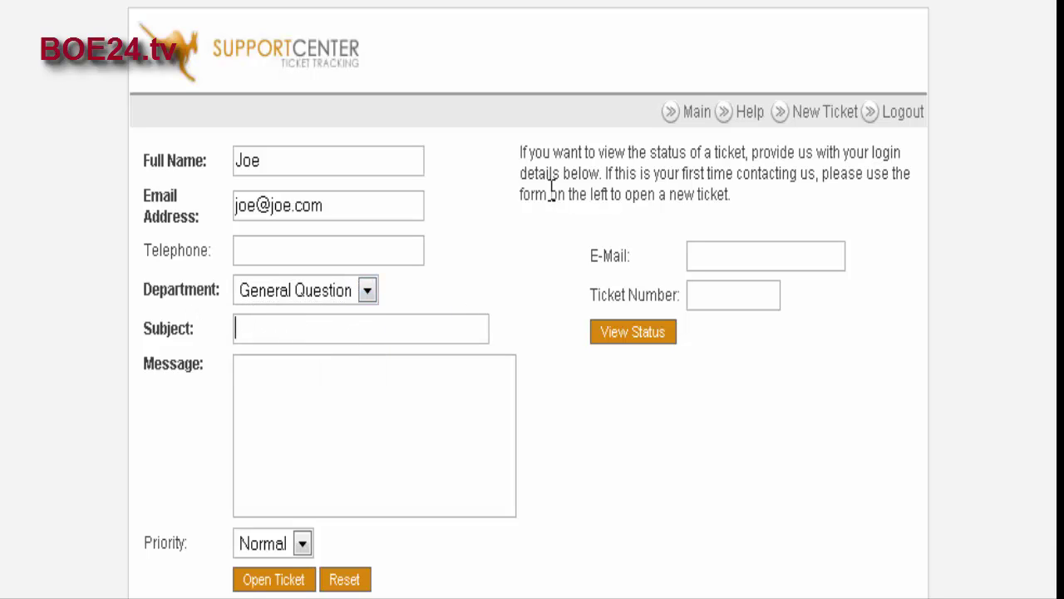
text(Subject)
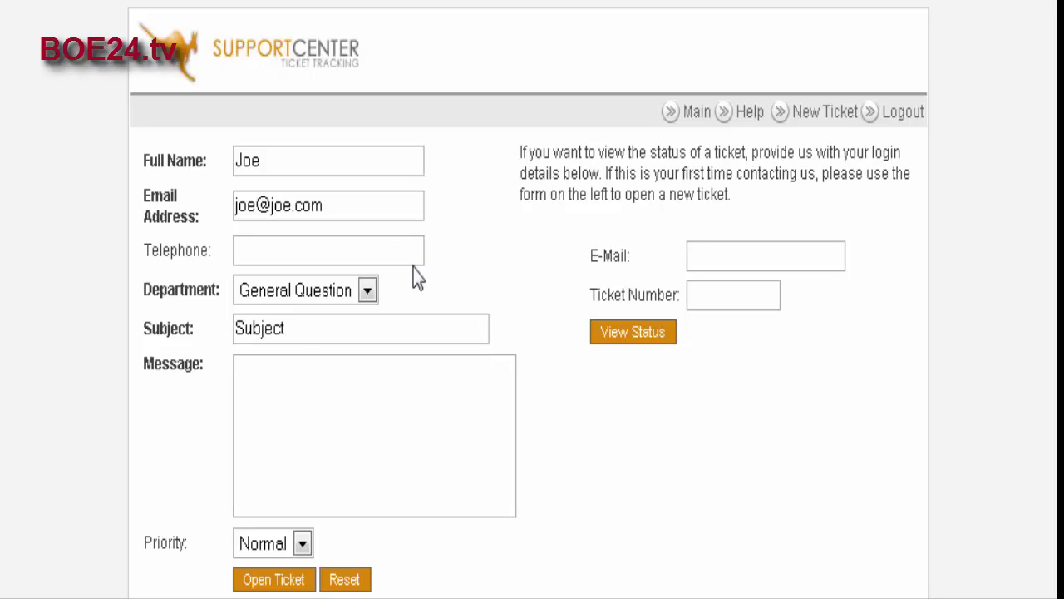
click(273, 379)
text(message)
Step: Replace the e-mail with an autocomplete suggestion, keep priority Normal, and submit the ticket
scroll(274, 383, down, 2)
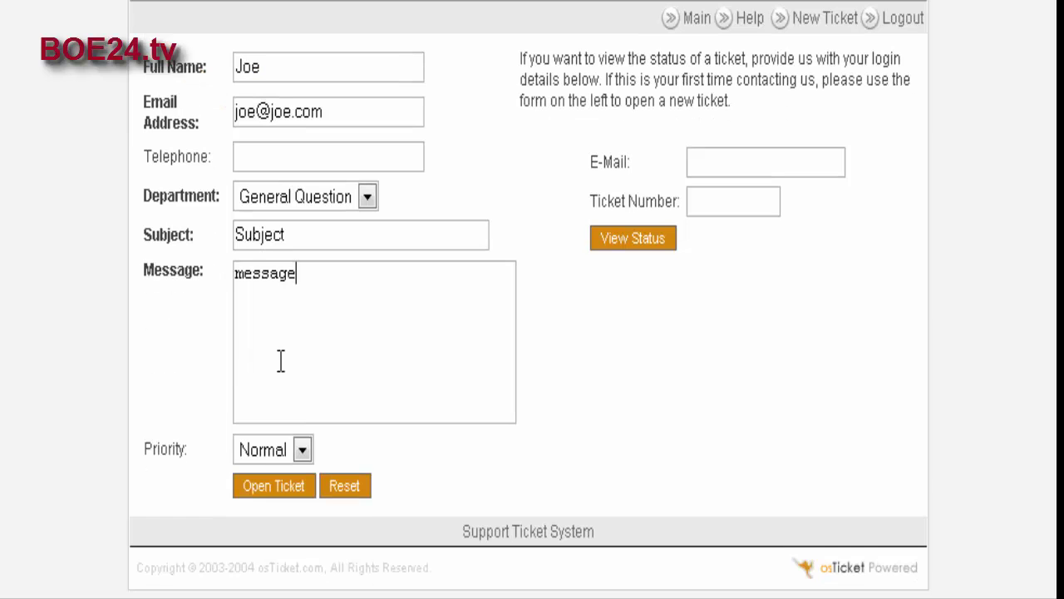
scroll(283, 385, up, 2)
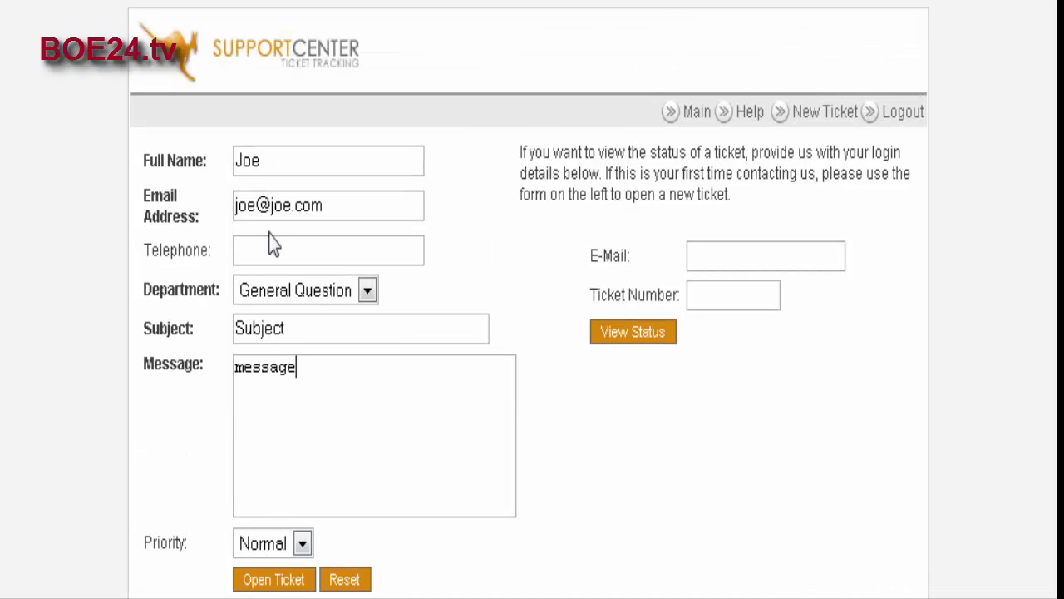
drag(323, 206, 227, 204)
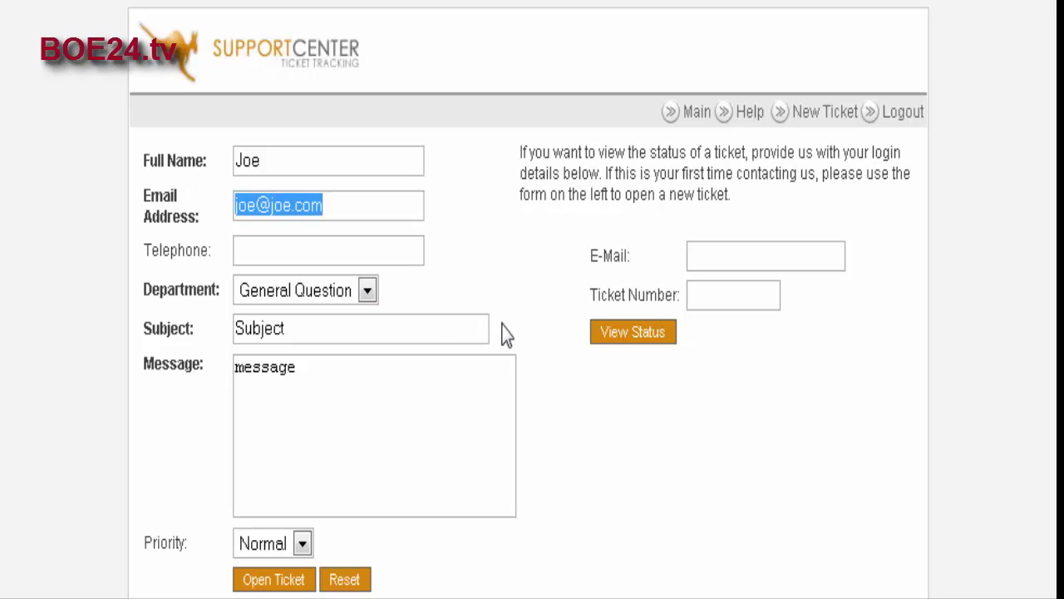
text(tbn)
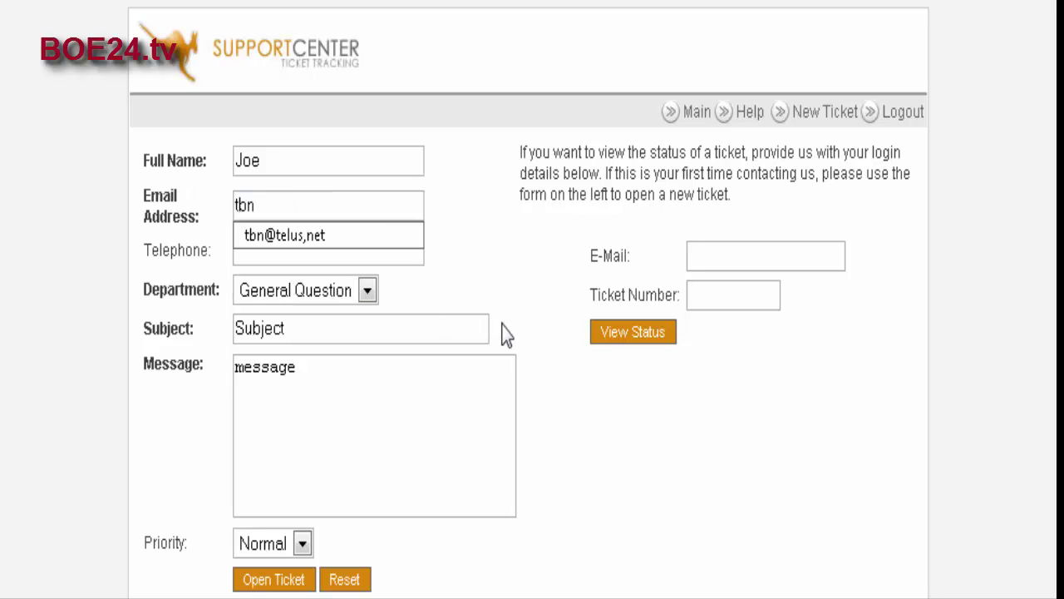
key(Down)
key(Return)
scroll(400, 324, down, 2)
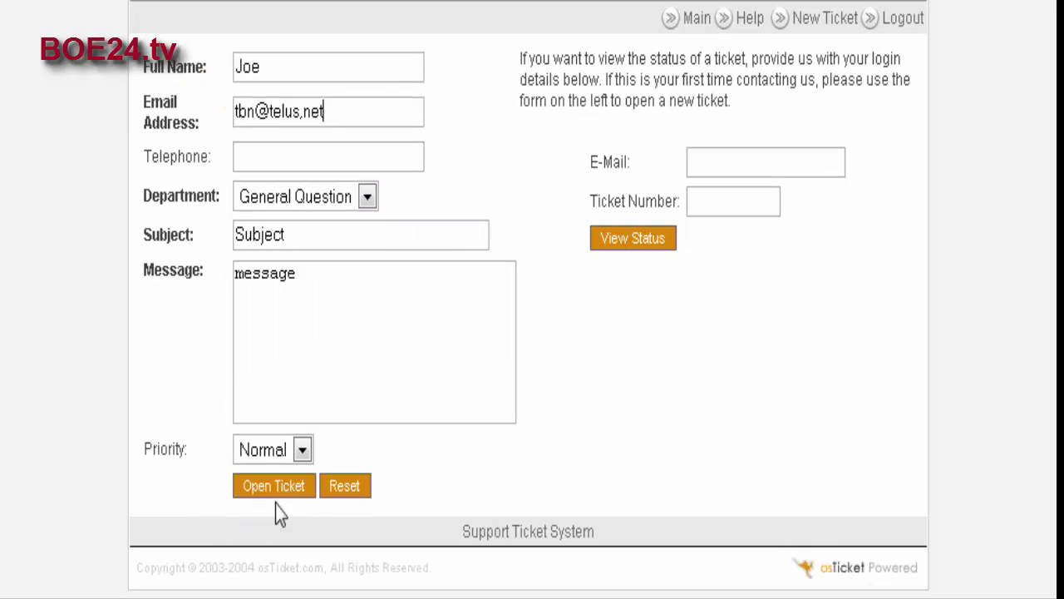
click(304, 451)
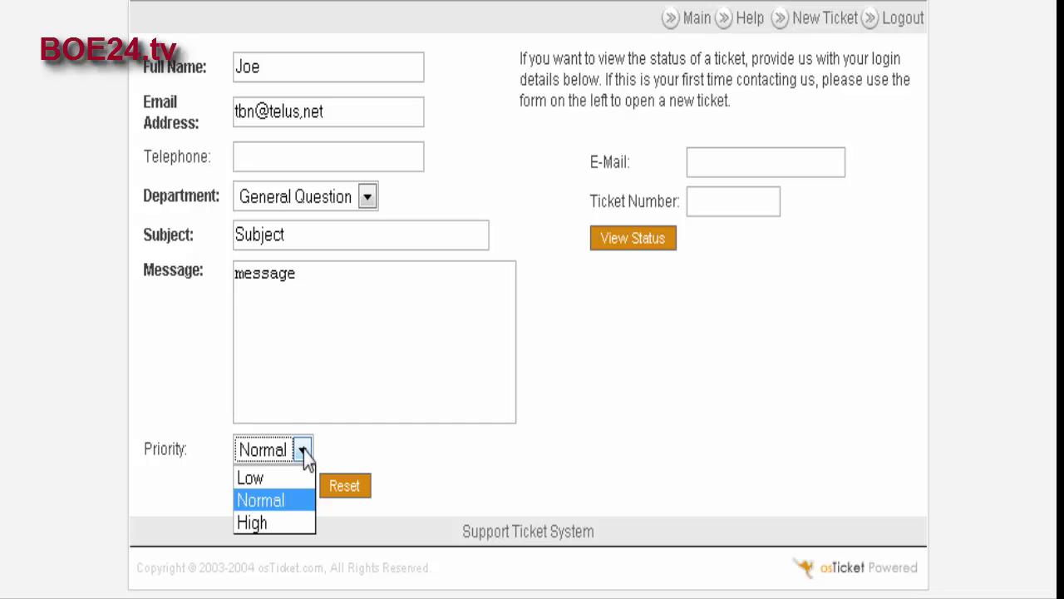
click(303, 451)
click(362, 418)
click(273, 491)
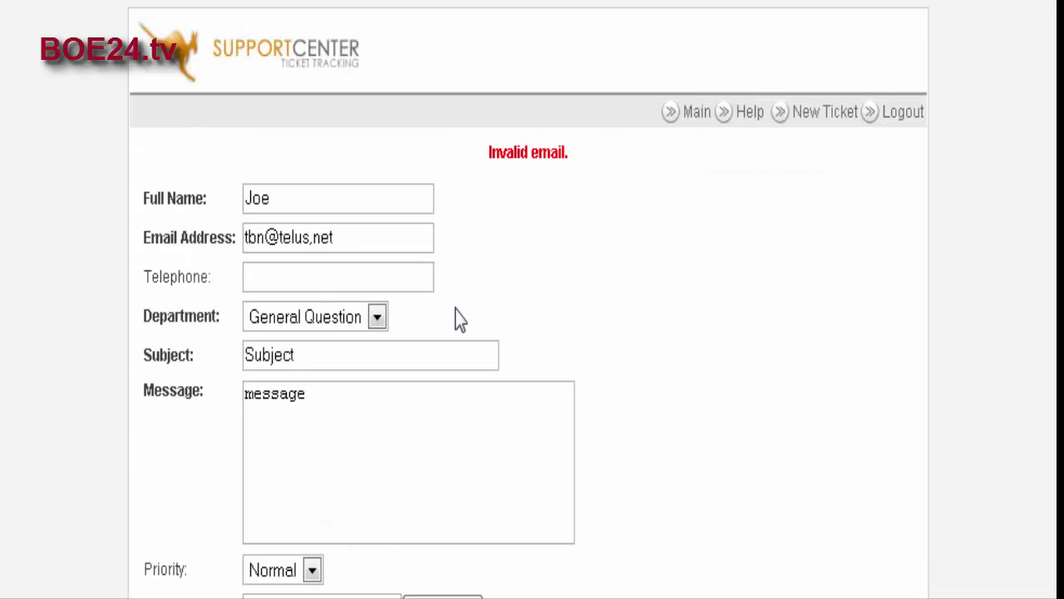
Step: Change the comma in the e-mail address to a period and resubmit the ticket
click(366, 249)
key(Left)
key(Left)
key(Left)
key(Left)
key(Delete)
text(.)
scroll(491, 316, down, 2)
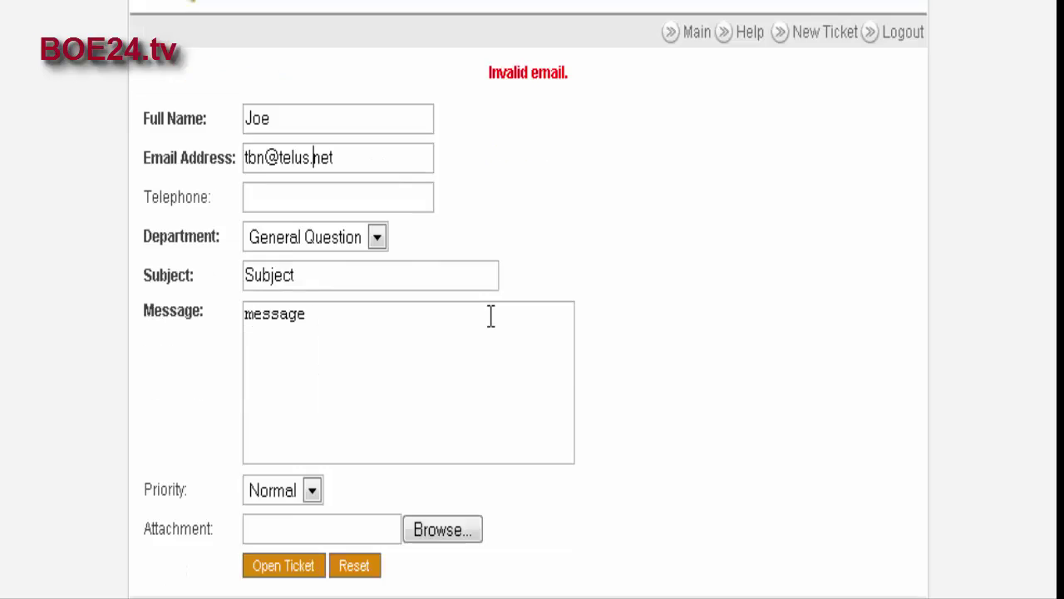
click(266, 485)
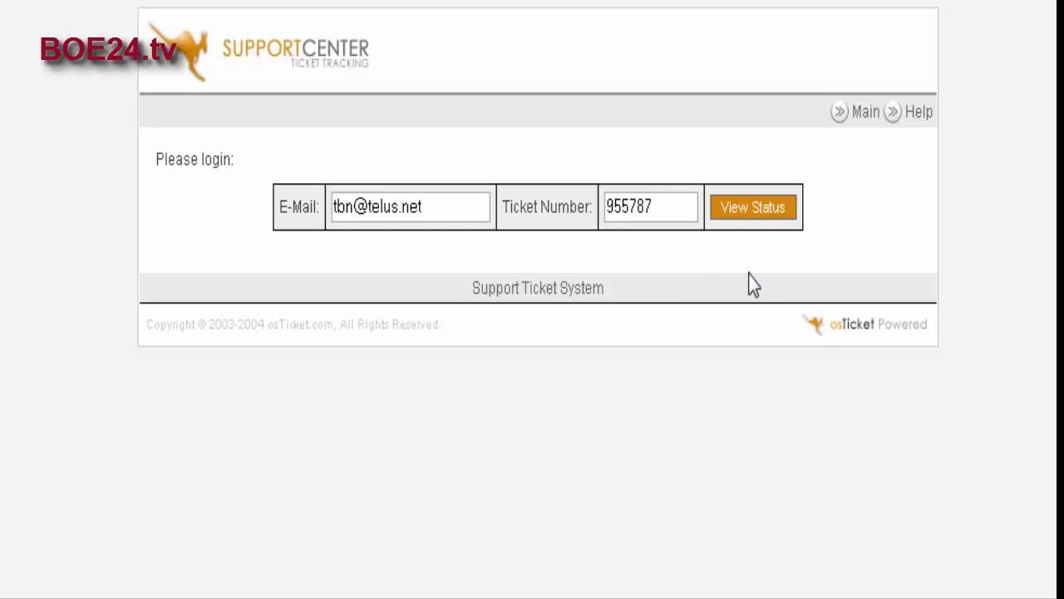
Step: Log in to the admin area with the admin password, declining Firefox's offer to save it
click(755, 207)
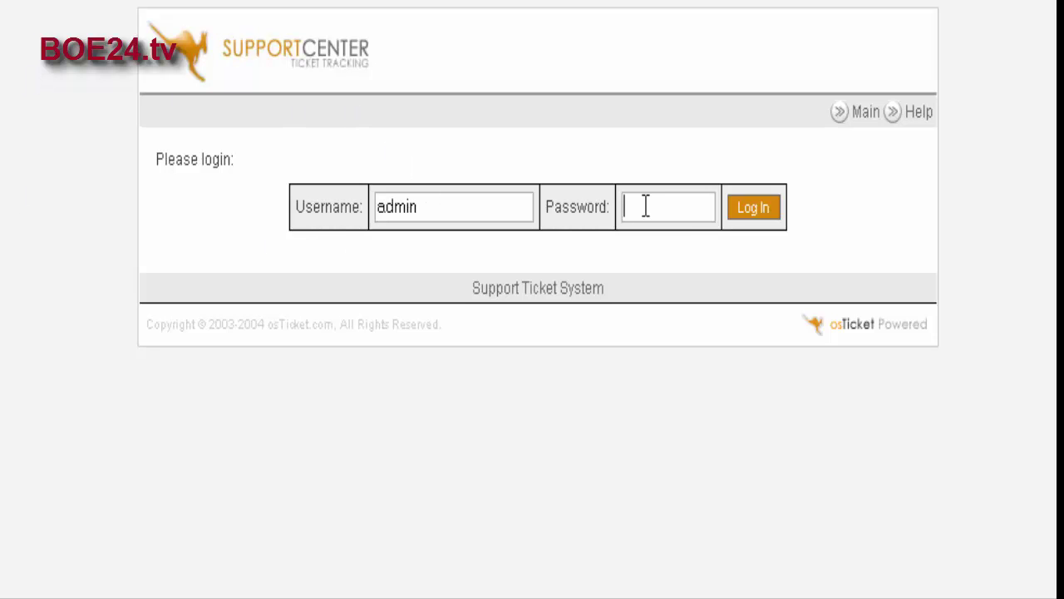
text(********)
click(762, 207)
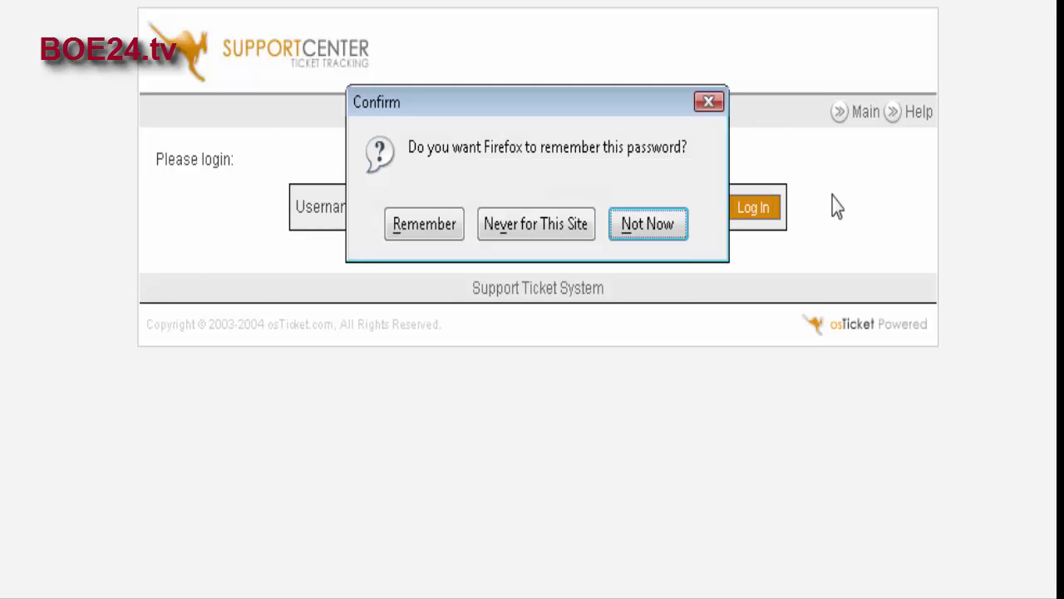
click(668, 231)
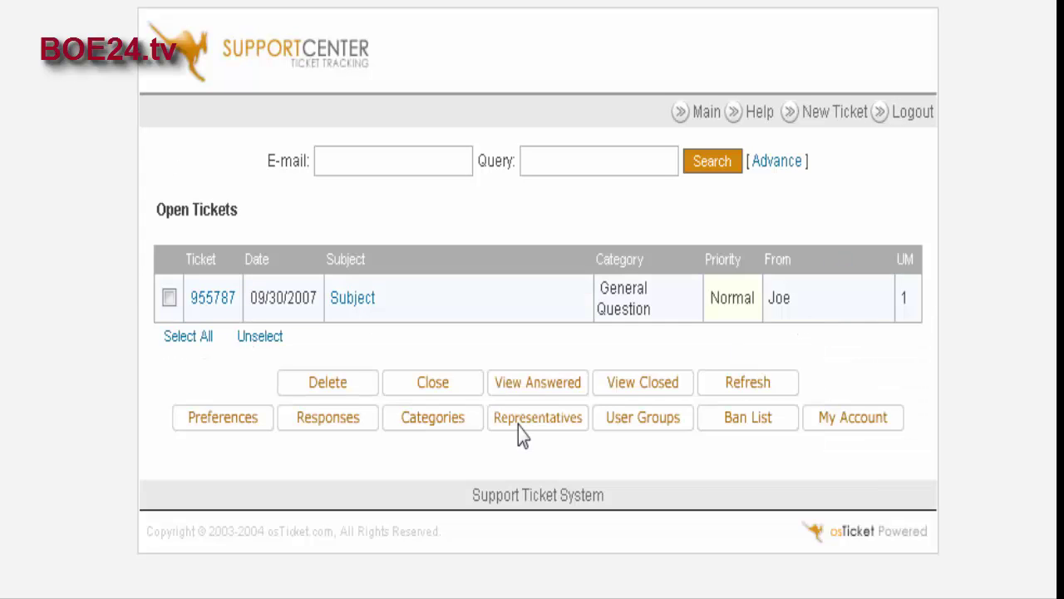
Step: Open the new General Question ticket and review its details
click(357, 308)
scroll(535, 357, down, 5)
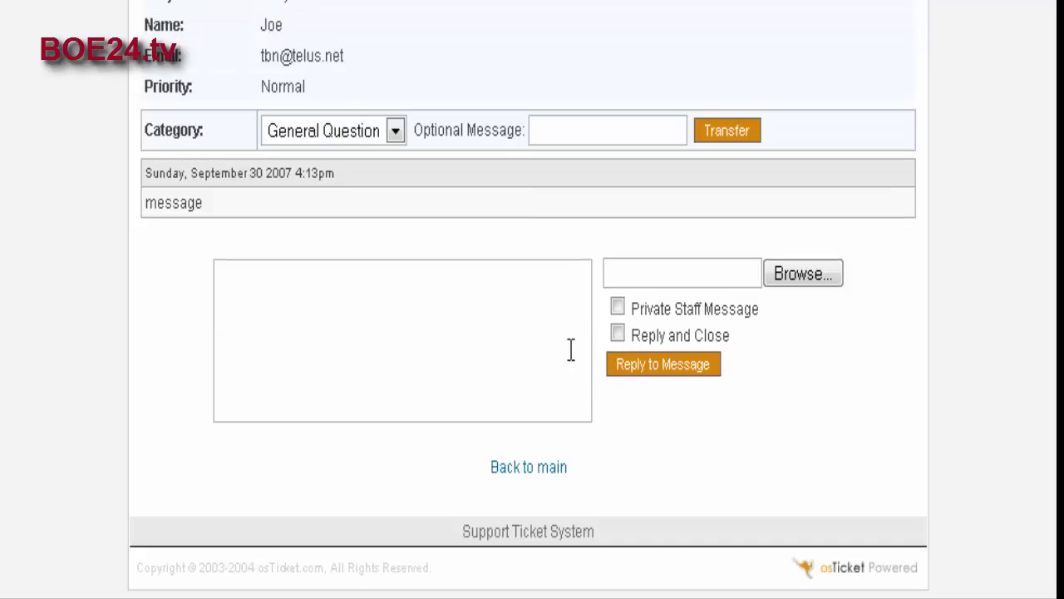
scroll(574, 357, up, 5)
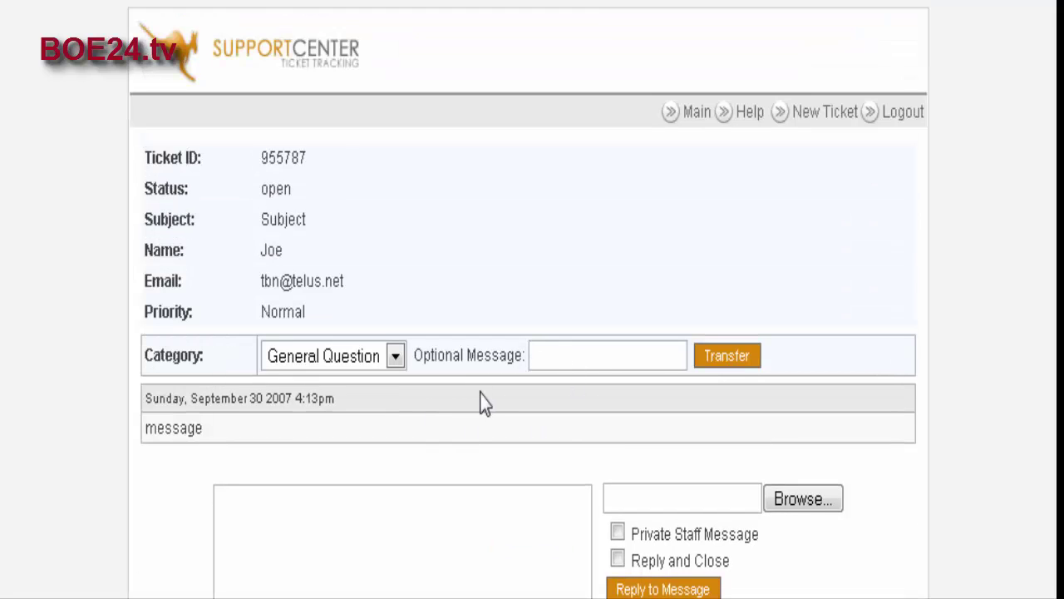
scroll(549, 271, down, 3)
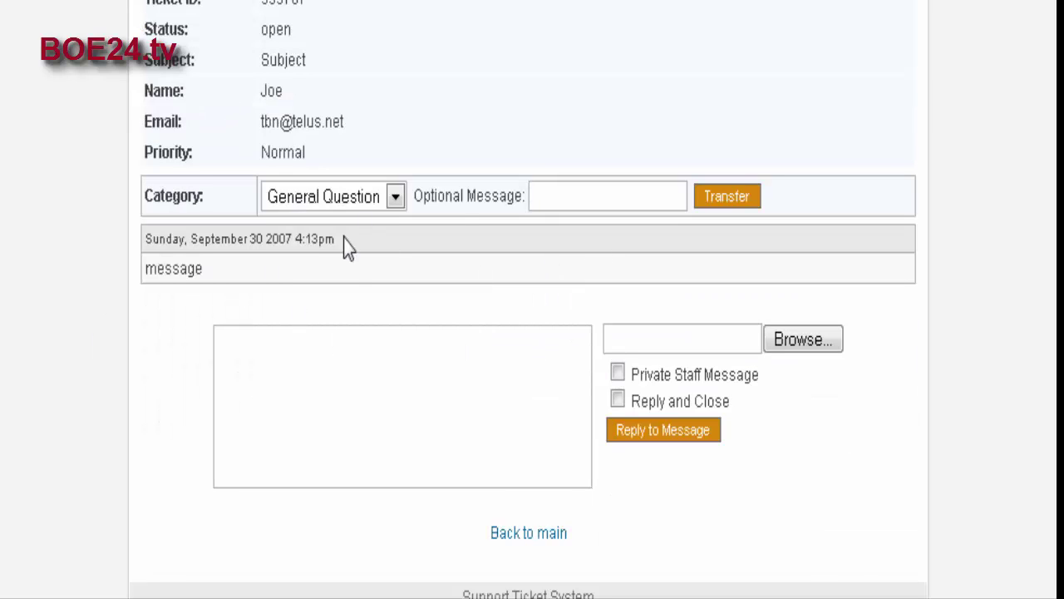
scroll(333, 266, down, 1)
Step: Send the reply 'closed' with Reply and Close ticked
click(265, 277)
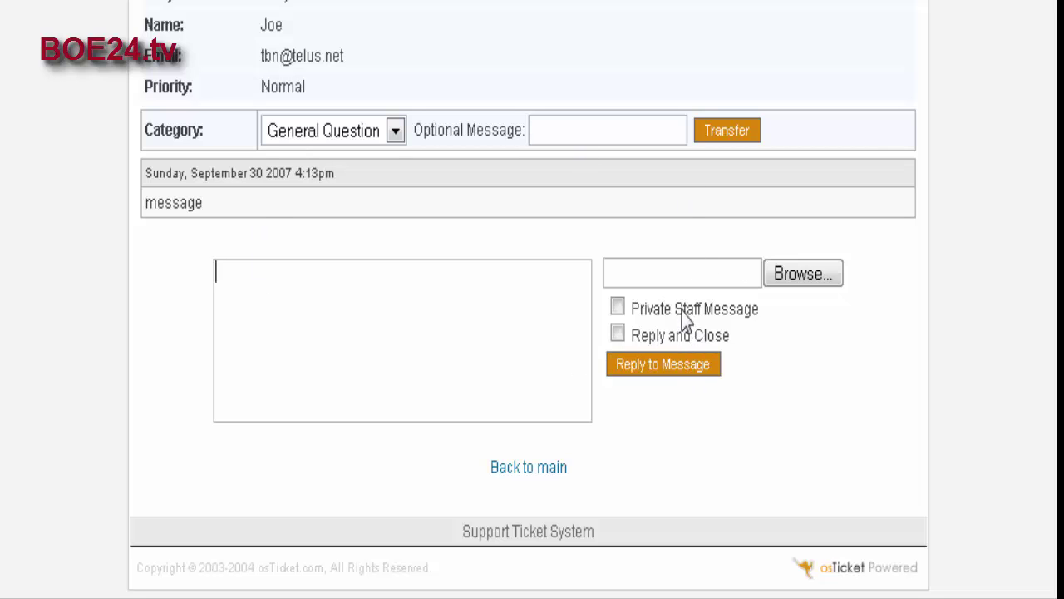
click(617, 308)
click(221, 271)
scroll(347, 358, up, 3)
scroll(361, 368, down, 3)
text(closed)
click(618, 335)
scroll(454, 232, up, 2)
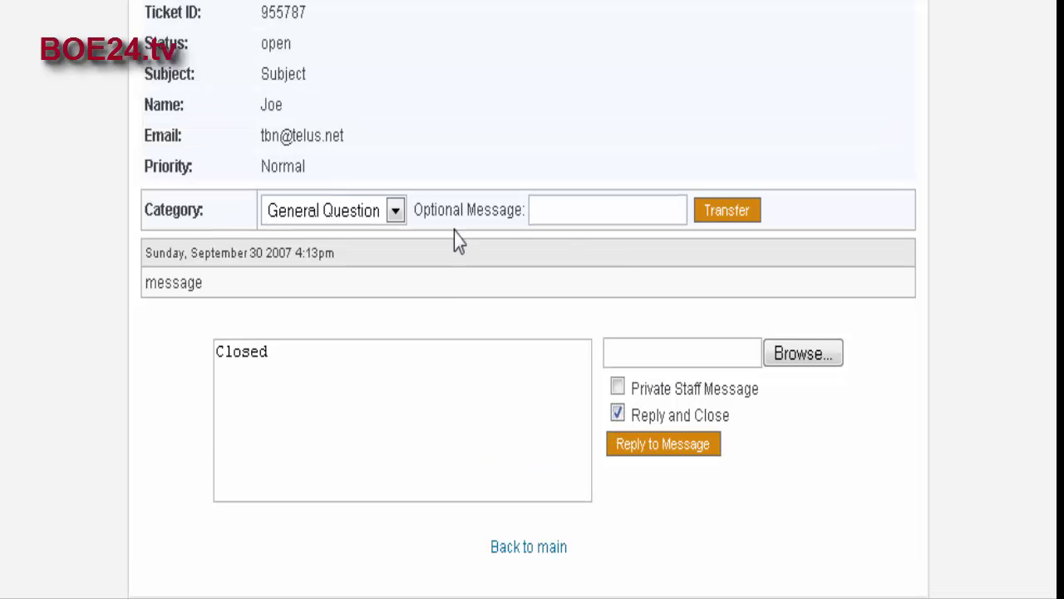
scroll(280, 114, up, 2)
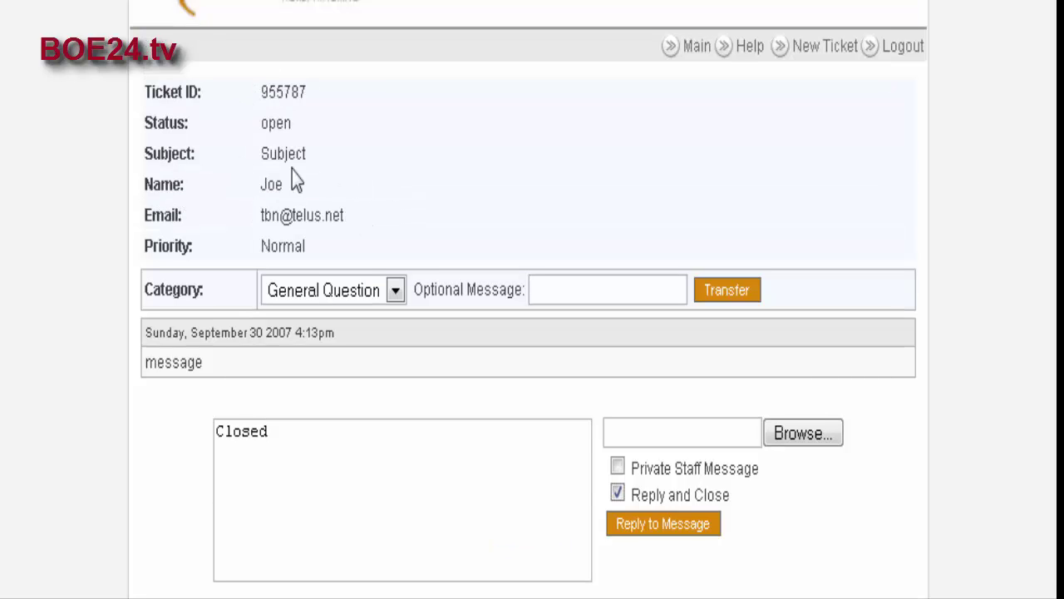
scroll(302, 268, down, 4)
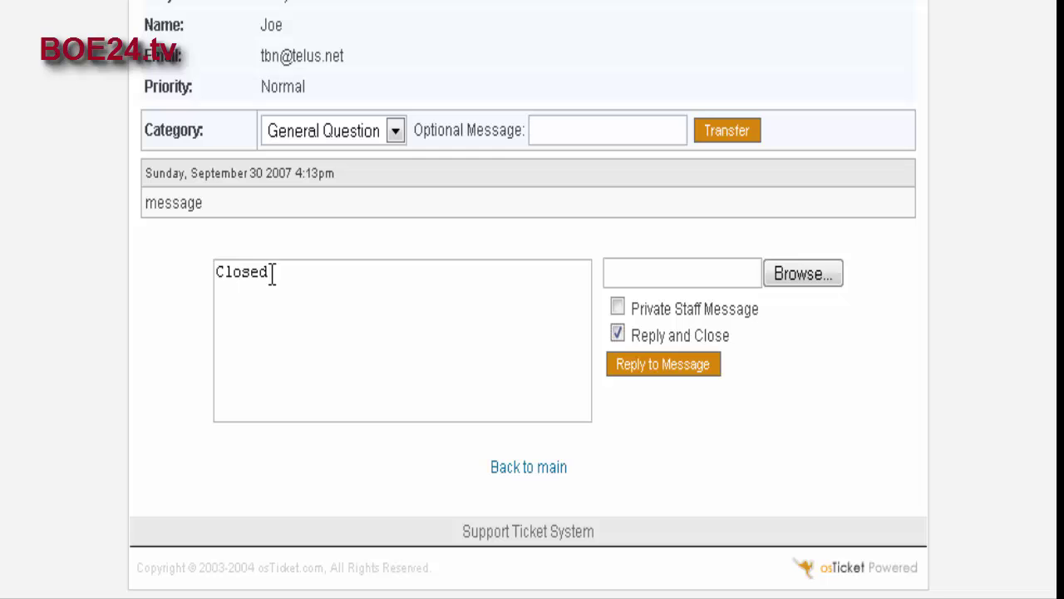
click(673, 367)
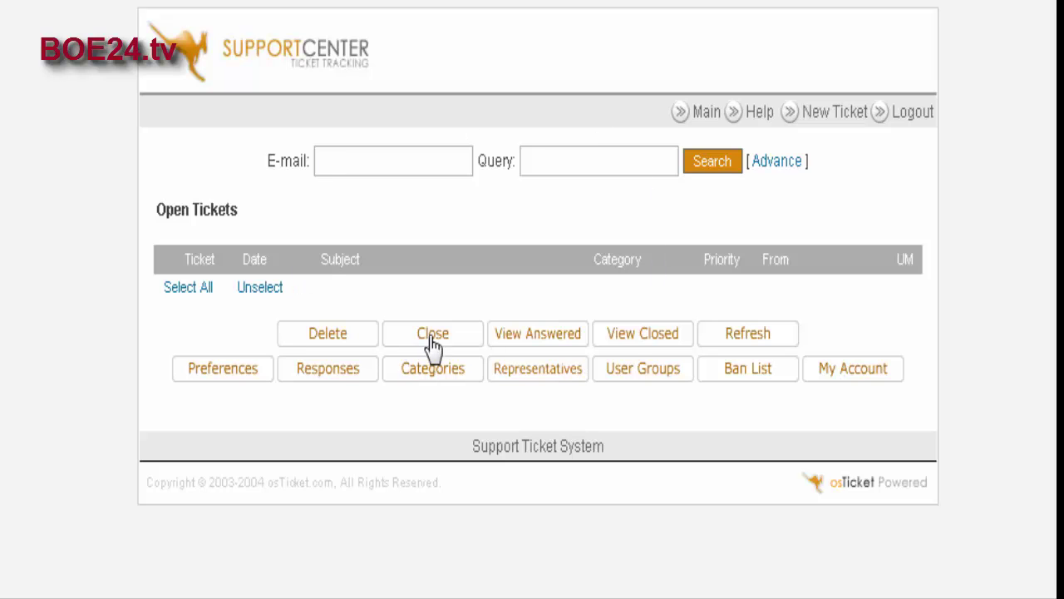
Step: Open ticket 955787 from the Closed Tickets list to confirm its closed status
click(642, 343)
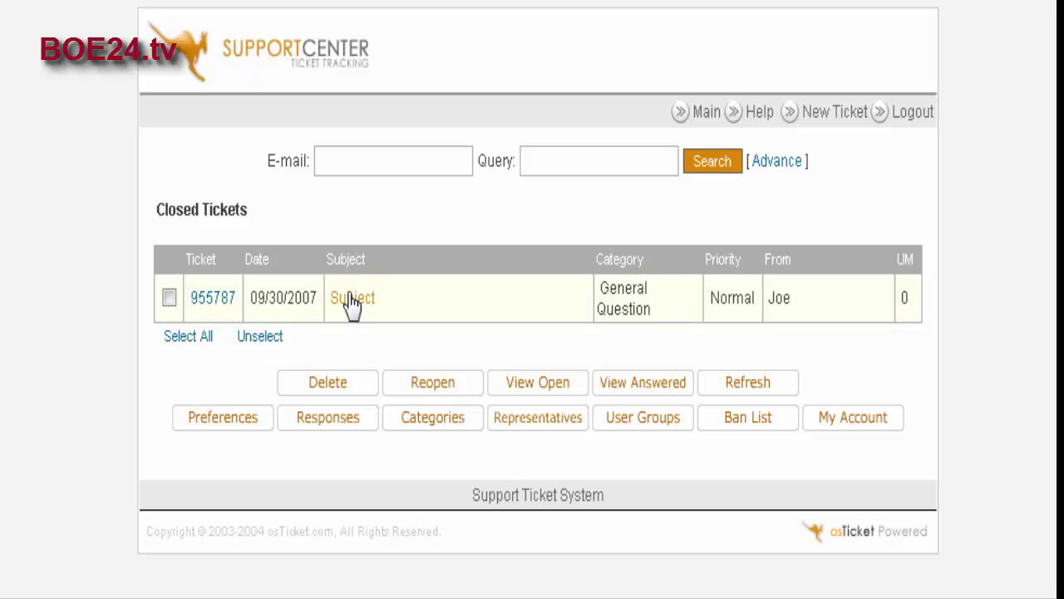
click(353, 298)
scroll(523, 328, down, 3)
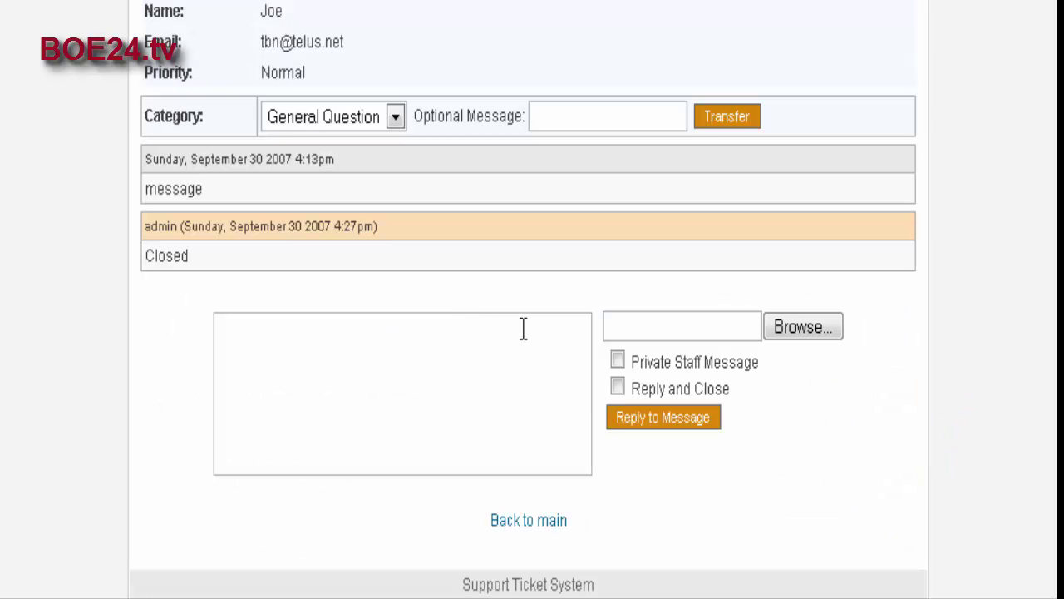
scroll(532, 343, up, 3)
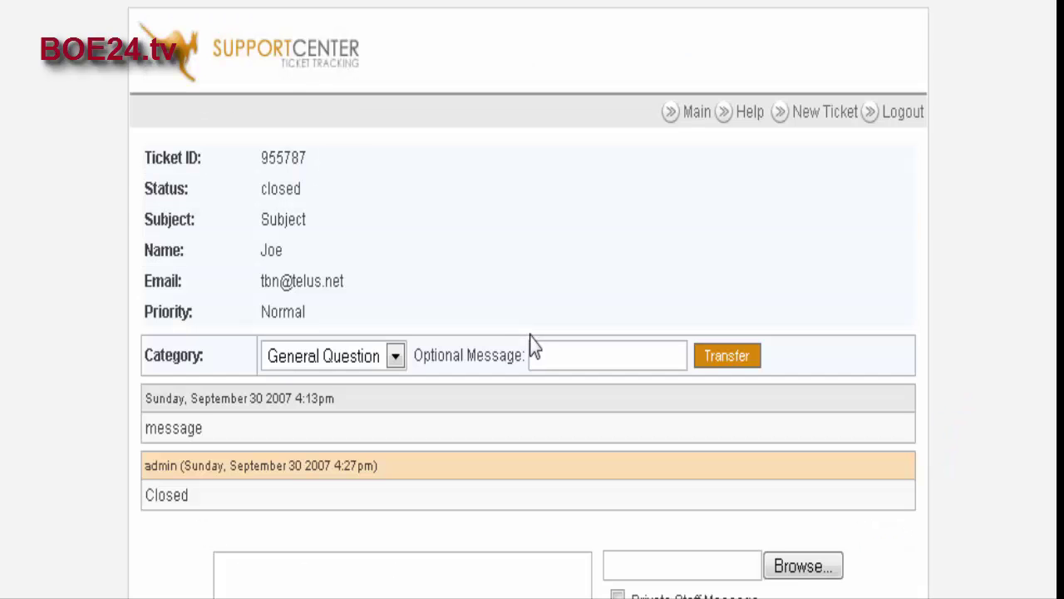